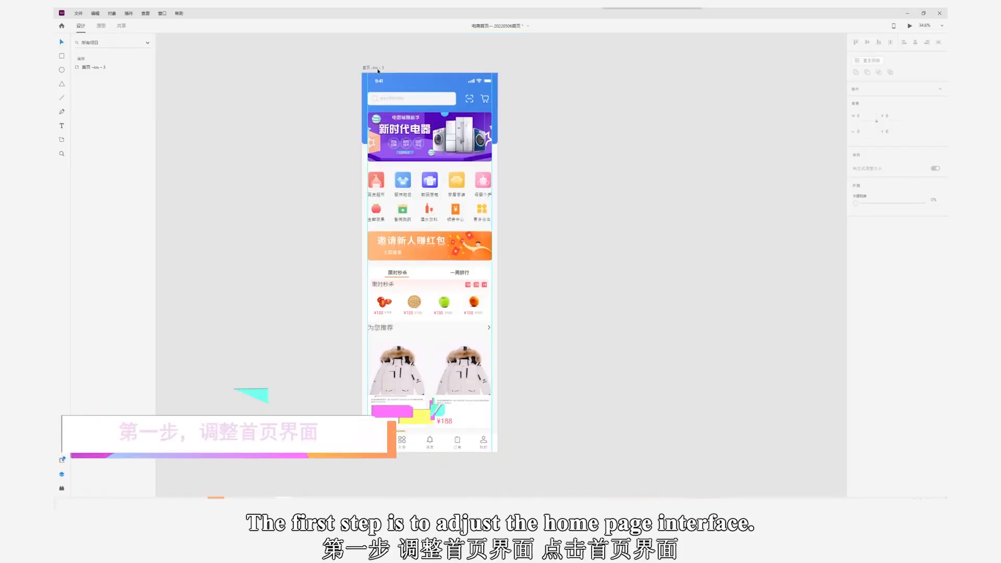
Resize the home page artboard to 1125 × 2000 px
left_click(378, 68)
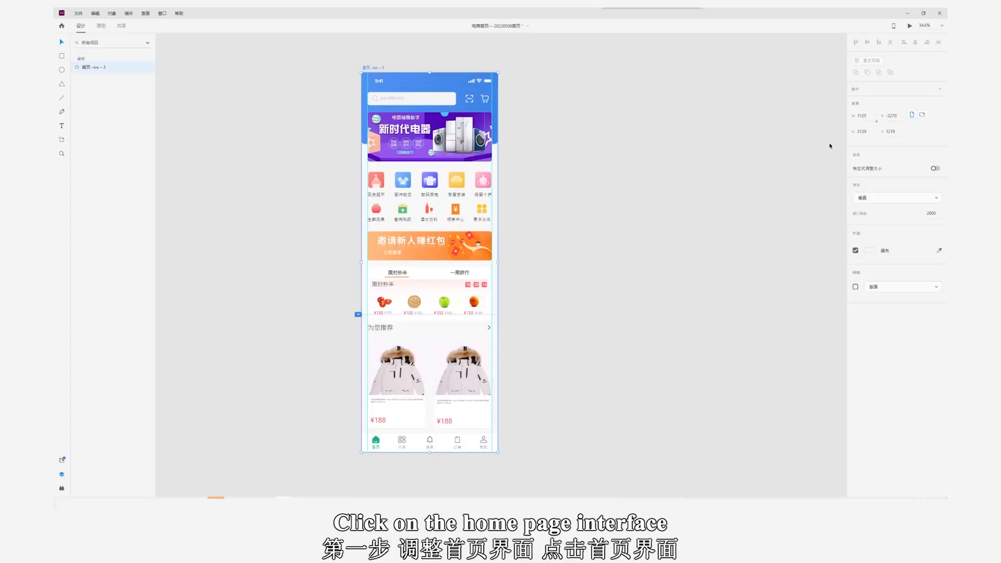
left_click(861, 132)
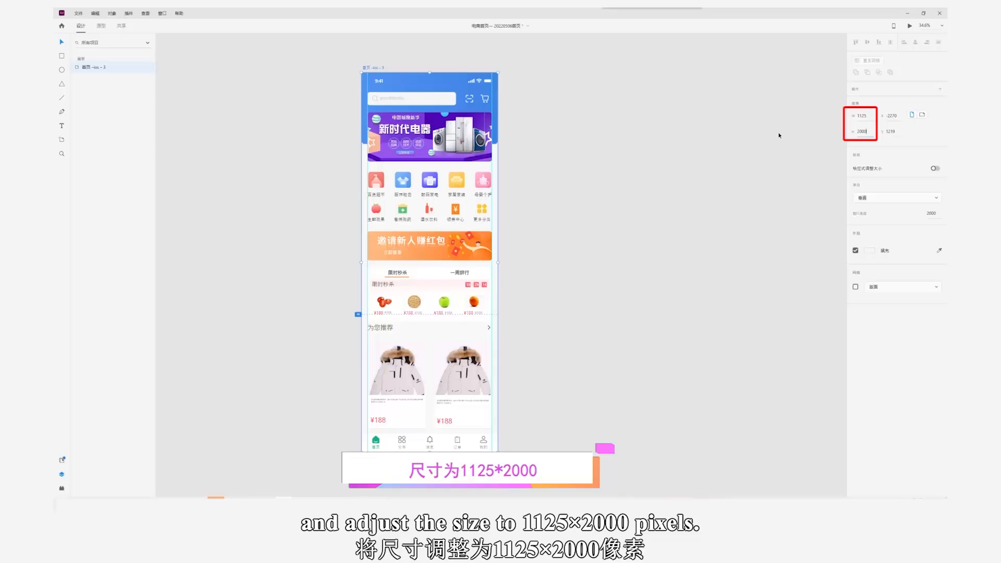
key("Return")
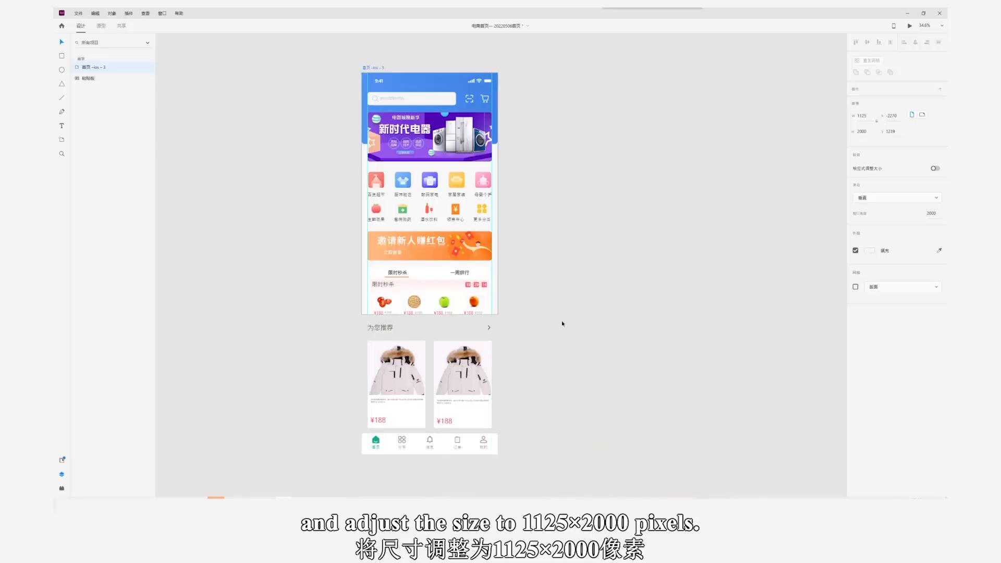
Turn the page content above the navigation bar into a vertical scroll group and move the navigation bar up to the artboard's bottom edge
left_click_drag(334, 113, 463, 217)
left_click_drag(343, 94, 544, 421)
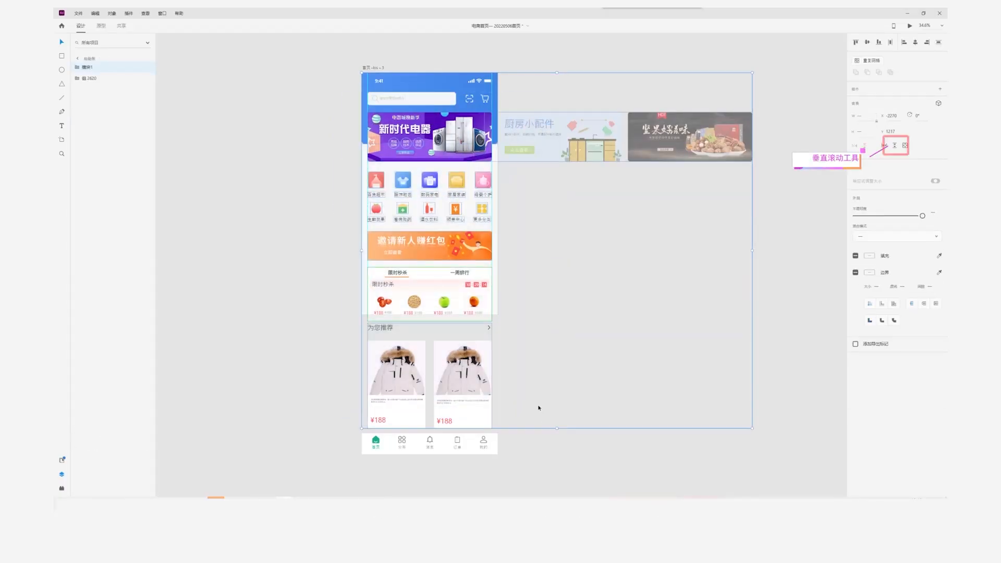
left_click(894, 146)
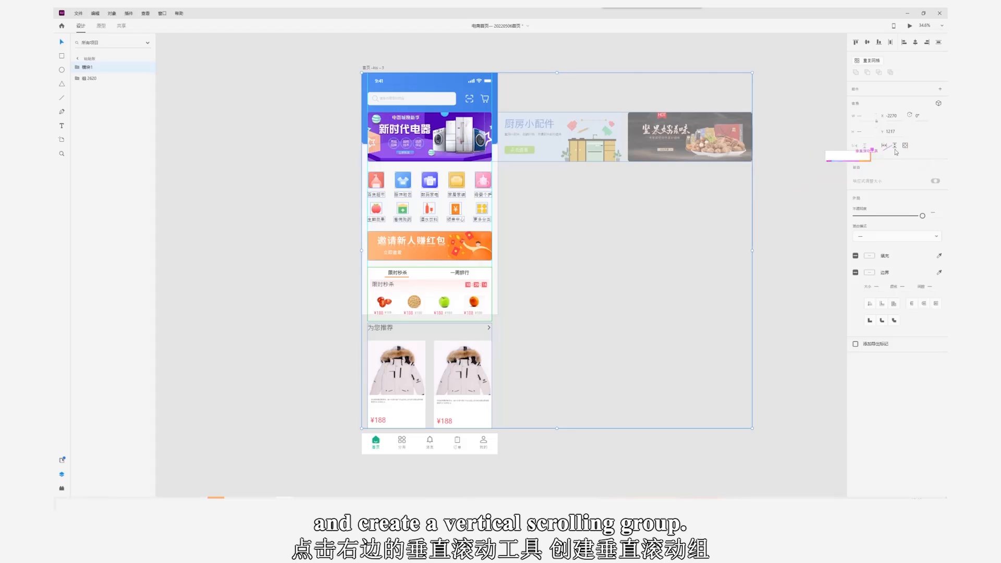
left_click_drag(556, 314, 557, 306)
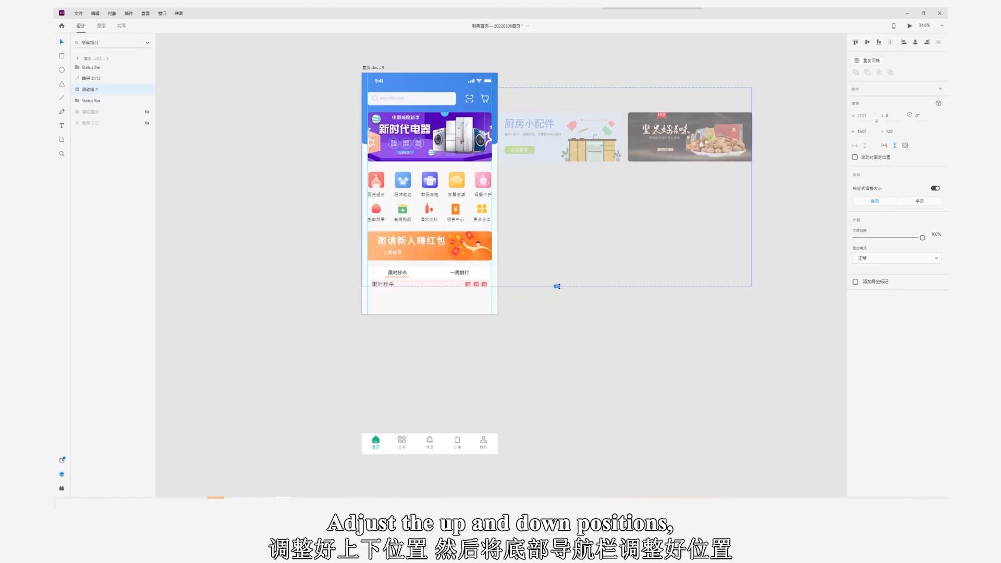
left_click_drag(466, 443, 466, 306)
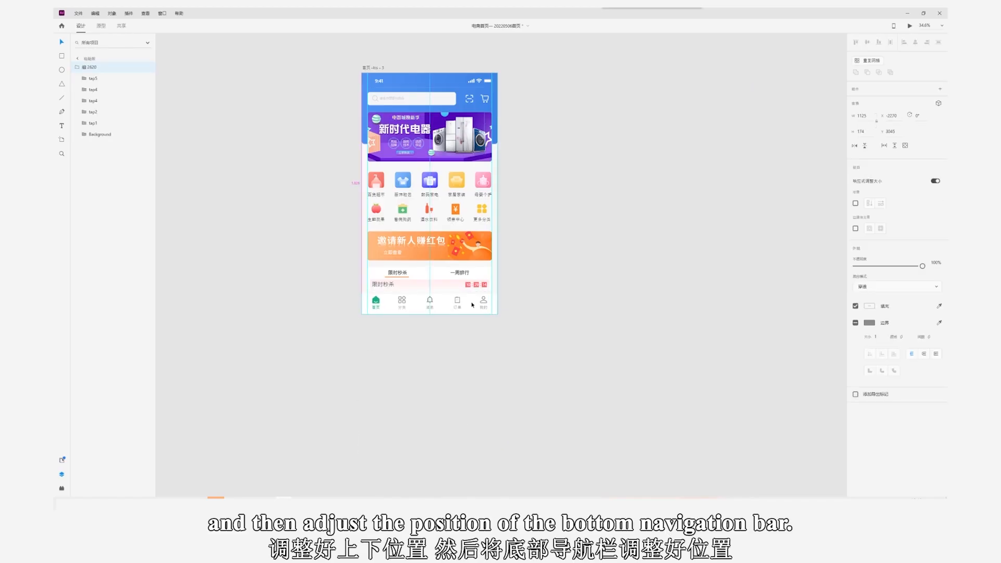
Duplicate the home page artboard twice, placing the three artboards side by side in one row
scroll(467, 314, "up", 3)
scroll(467, 315, "up", 2)
left_click(449, 253)
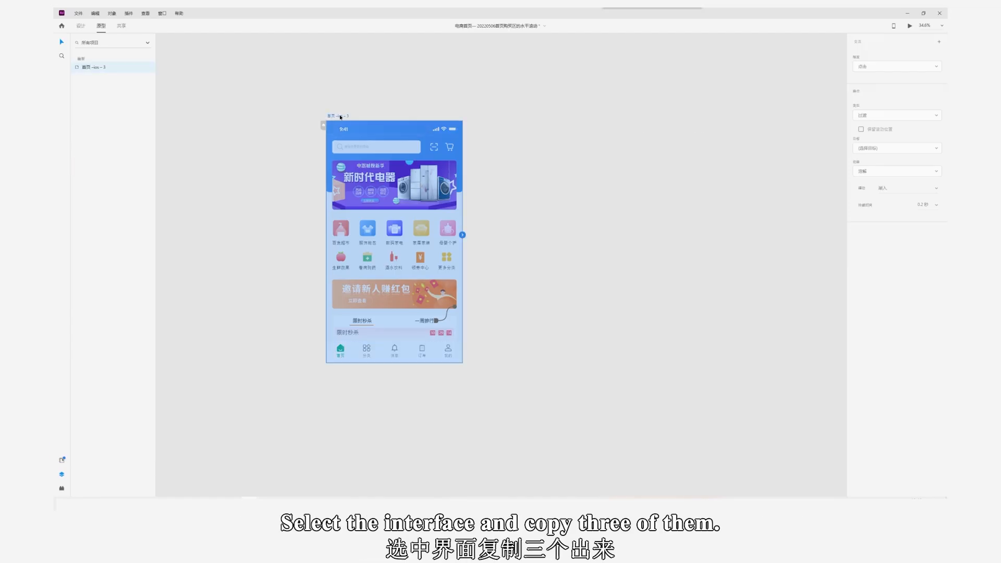
left_click_drag(342, 118, 349, 133)
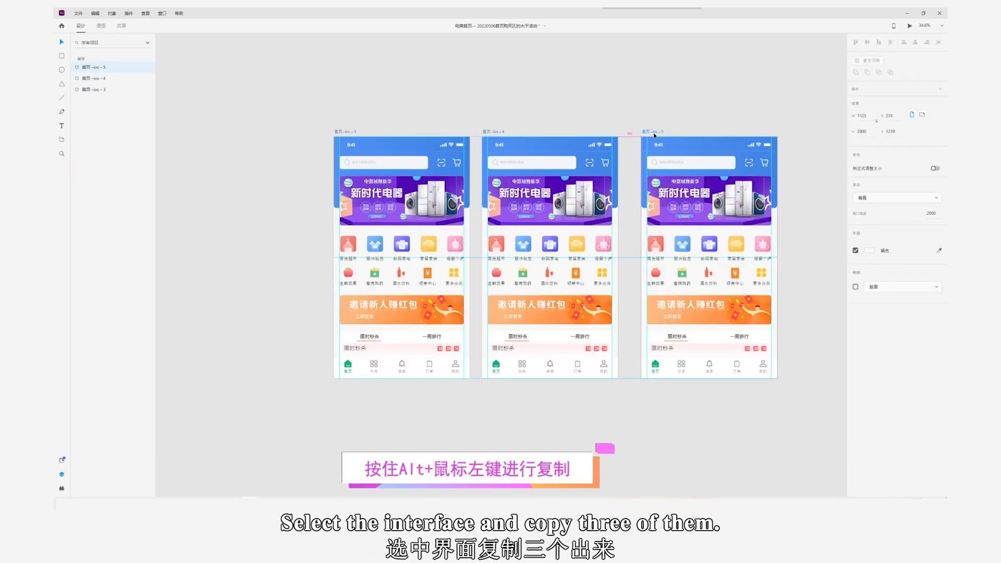
Shift the banner strips so the second artboard shows the kitchen accessories banner and the third shows the nuts banner
scroll(595, 210, "up", 5)
left_click(596, 210)
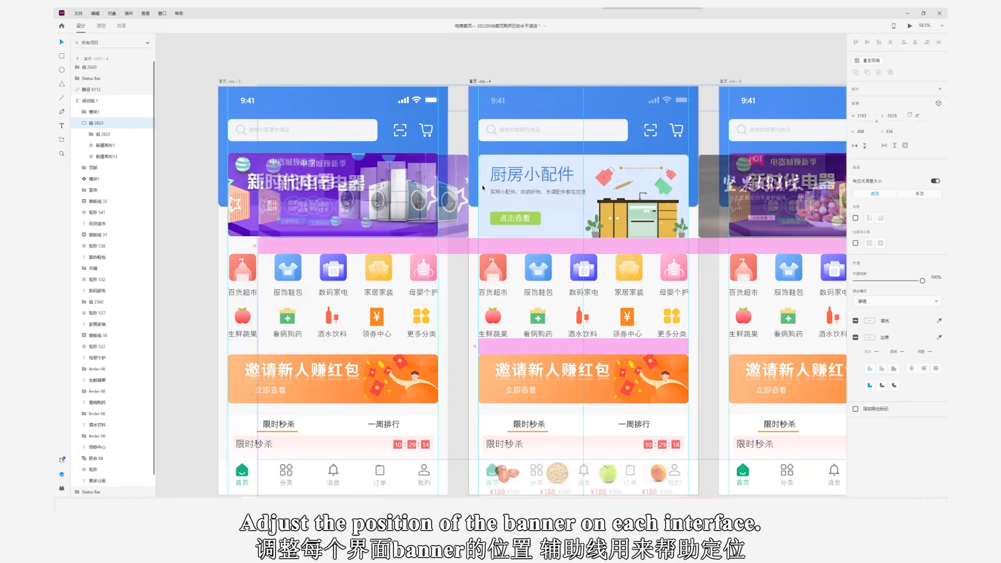
scroll(530, 195, "up", 4)
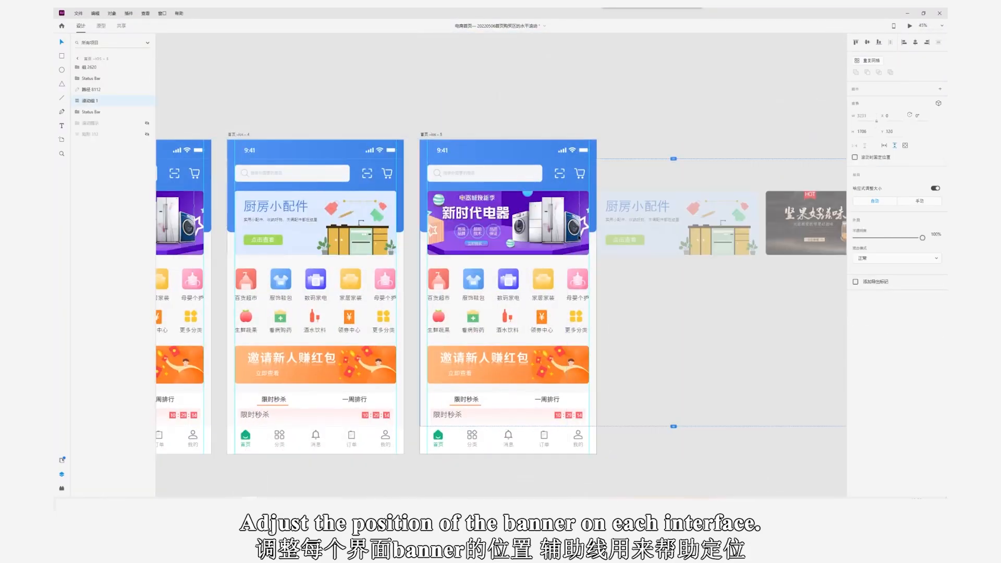
left_click(552, 123)
double_click(547, 224)
left_click_drag(807, 228, 471, 231)
scroll(472, 232, "up", 4)
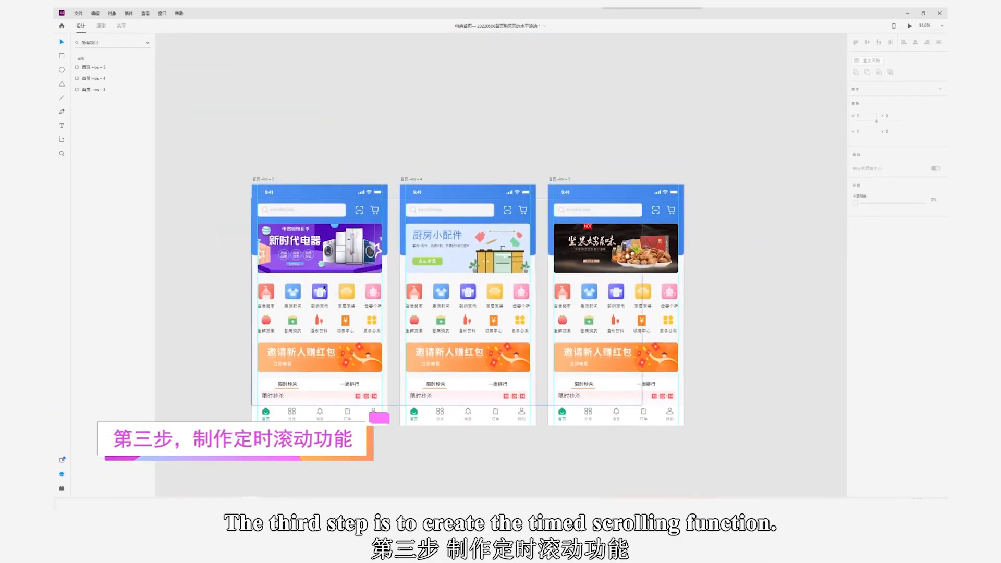
Switch to prototype mode and link the first artboard to the second
left_click(101, 27)
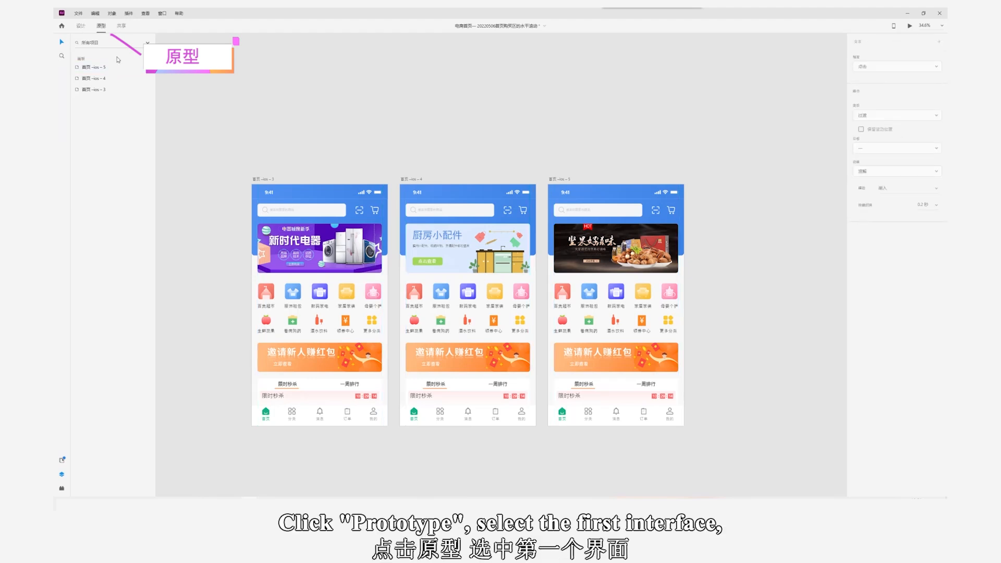
left_click(258, 179)
left_click_drag(388, 300, 412, 295)
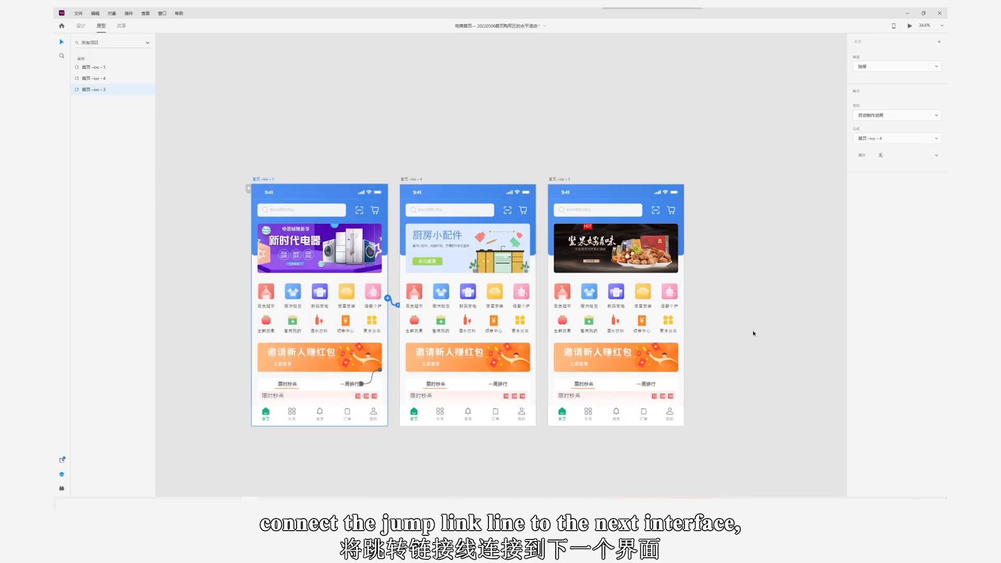
Set the first artboard's link to a Time (时间) trigger with a 3-second delay and Snap (对齐) easing
left_click(861, 88)
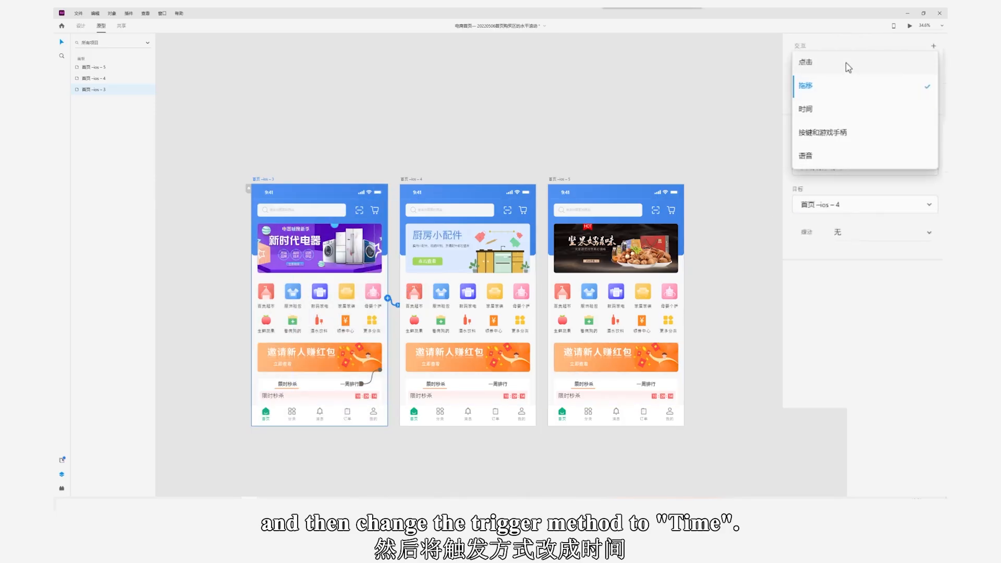
left_click(835, 110)
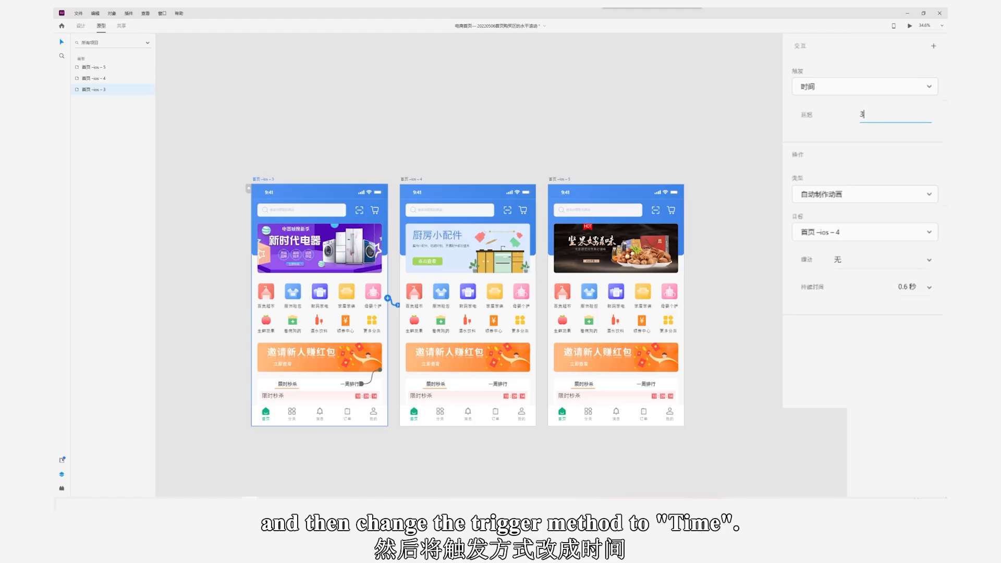
left_click(884, 262)
left_click(886, 283)
left_click(757, 268)
Link the second artboard to the third, and the third artboard back to the first
left_click(415, 179)
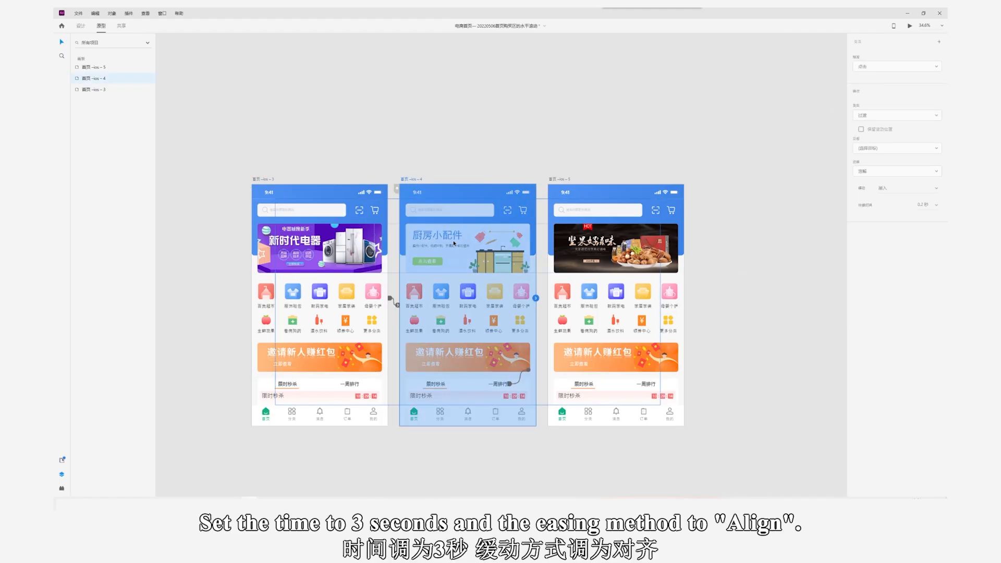
left_click_drag(579, 308, 579, 308)
left_click(561, 179)
left_click_drag(684, 298, 271, 297)
left_click(552, 452)
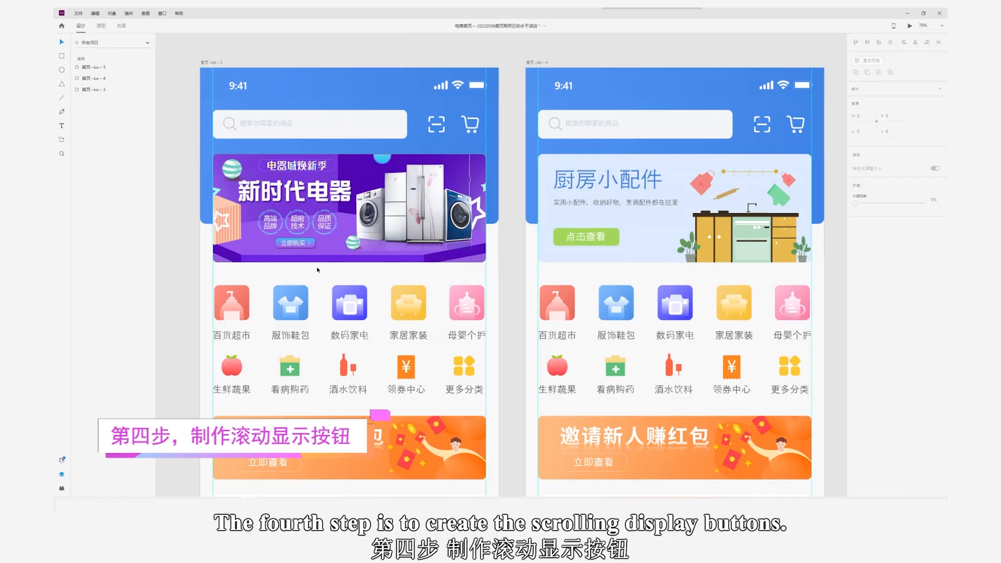
Draw a 20 × 20 px square near the first banner's lower edge with light blue fill, white border and 10 px corner radius
scroll(314, 273, "up", 5)
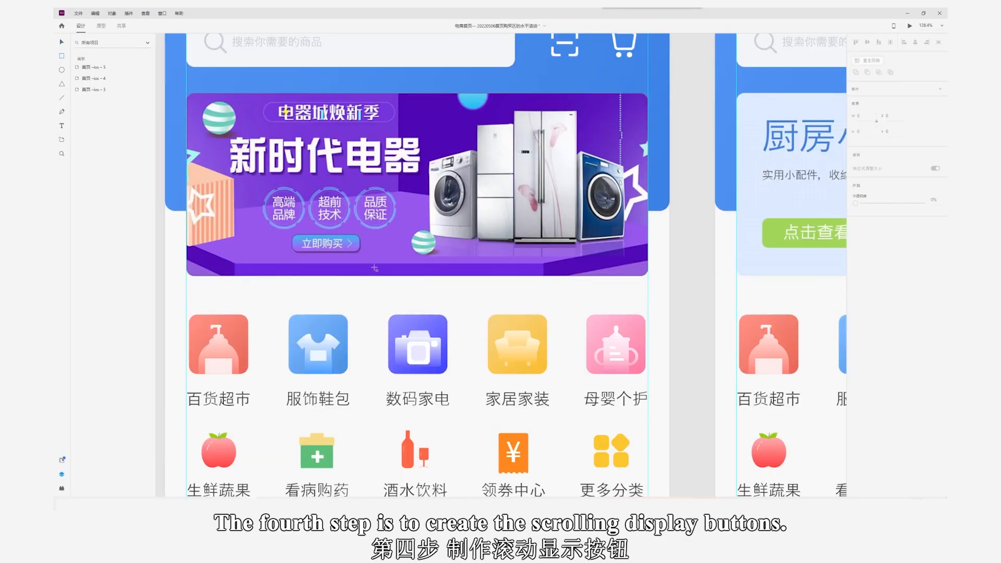
left_click_drag(374, 267, 387, 275)
left_click(861, 115)
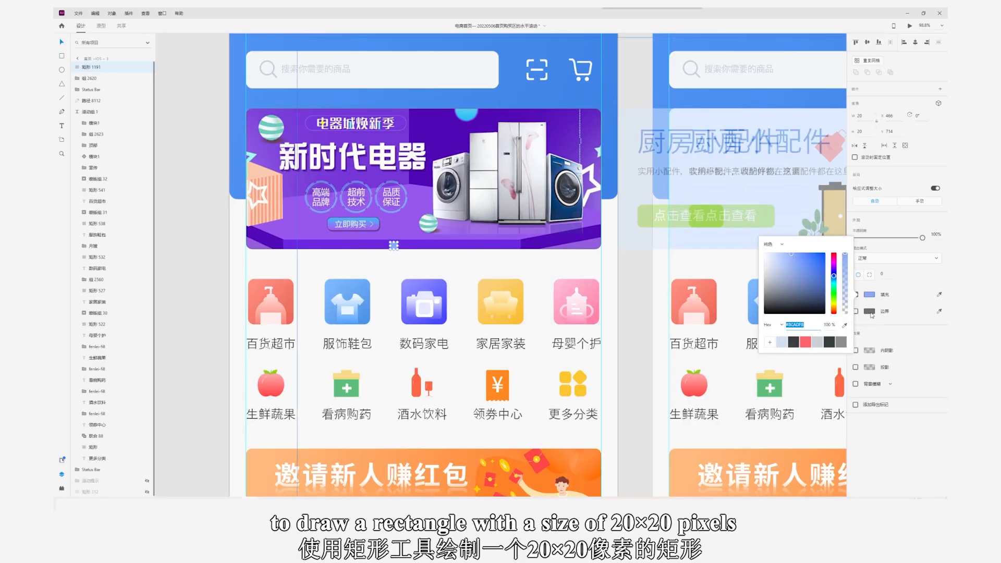
left_click(856, 312)
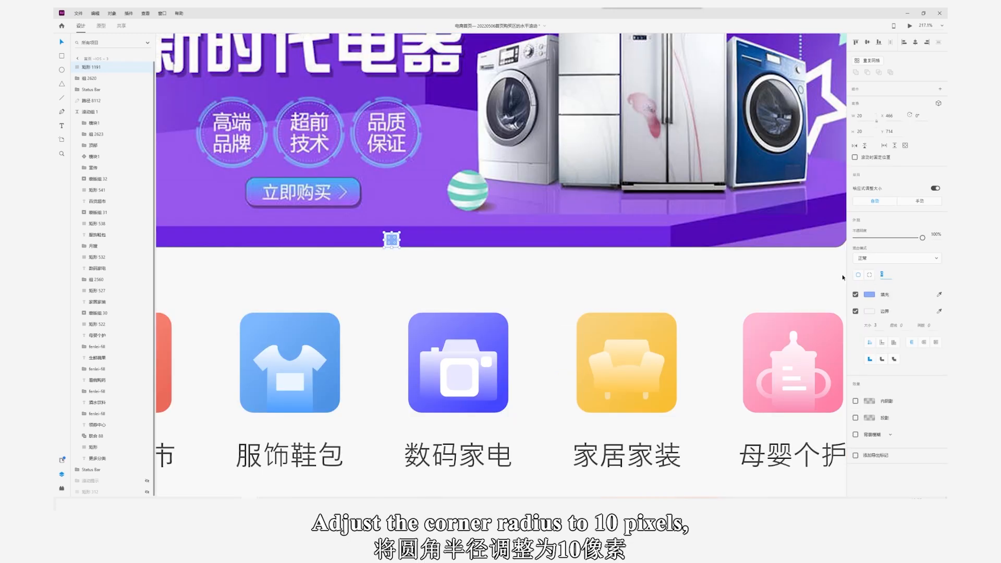
Duplicate the circle twice to its right with 20 px gaps and group the three circles
left_click_drag(395, 243, 459, 241)
key("ctrl+d")
key("ctrl+d")
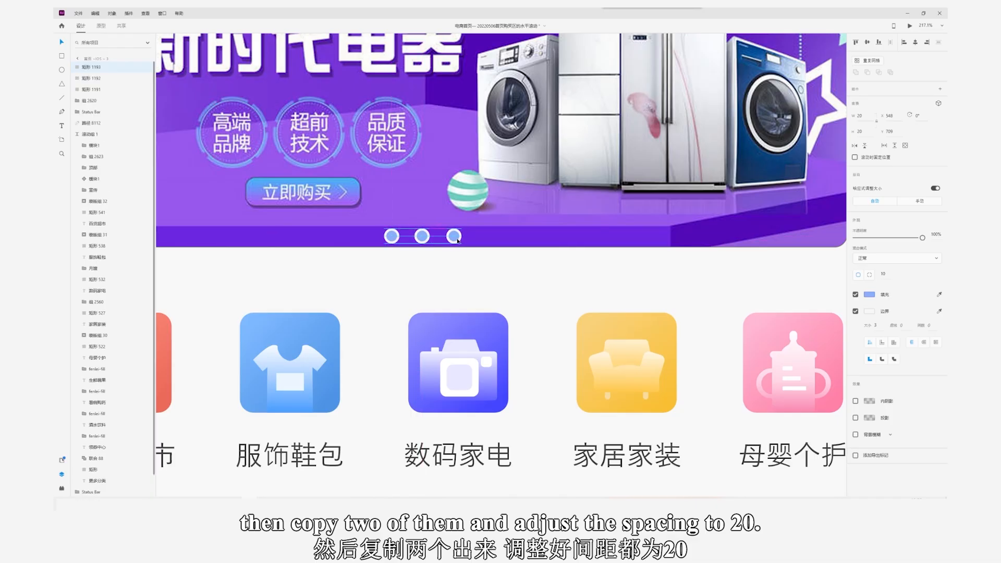
scroll(457, 240, "down", 4)
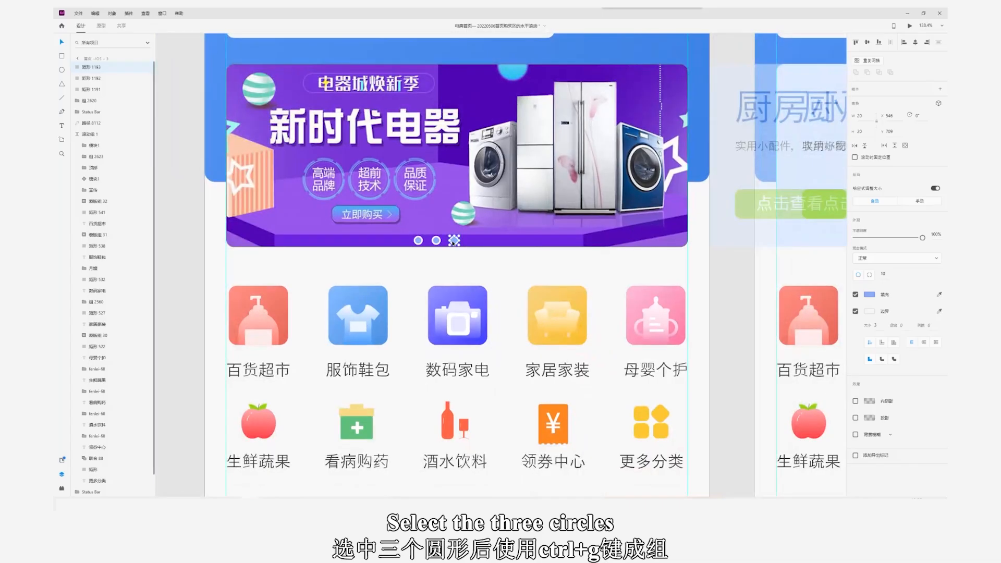
left_click(422, 242, "shift")
key("ctrl+g")
Copy the circle group onto the banners of the second and third artboards
scroll(486, 259, "down", 2)
left_click_drag(476, 263, 349, 265)
left_click_drag(323, 248, 339, 252)
key("ctrl+c")
left_click(755, 253)
key("ctrl+v")
left_click_drag(725, 274, 286, 306)
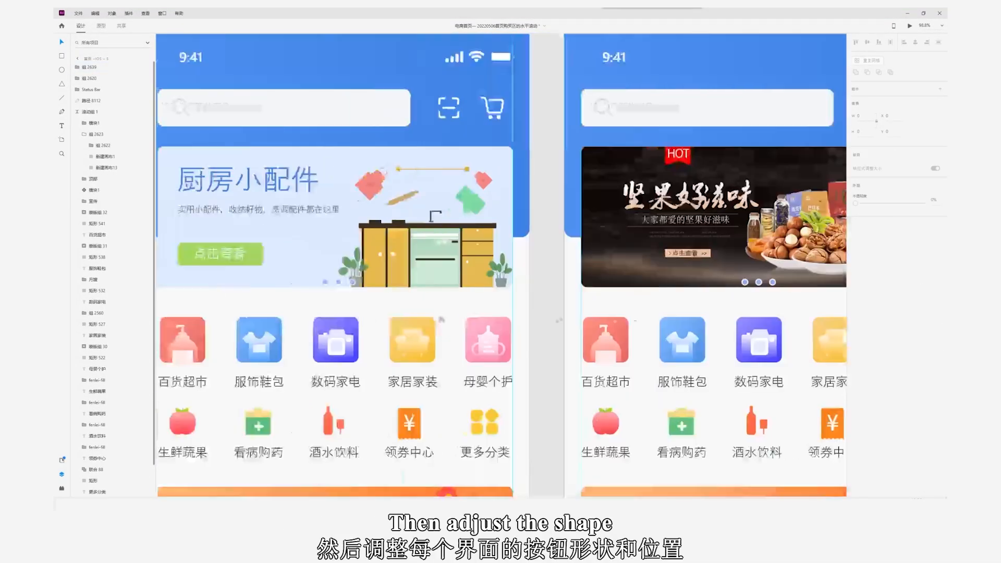
left_click_drag(258, 214, 272, 212)
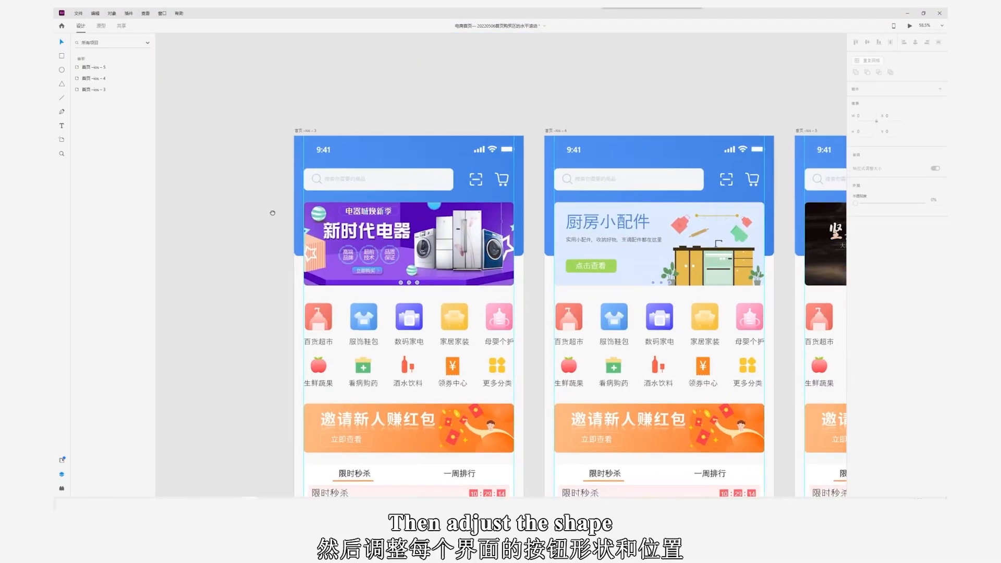
Stretch the first banner's first dot into a pill, respacing the other two, and place the dot group inside the vertical scroll group
left_click(409, 286)
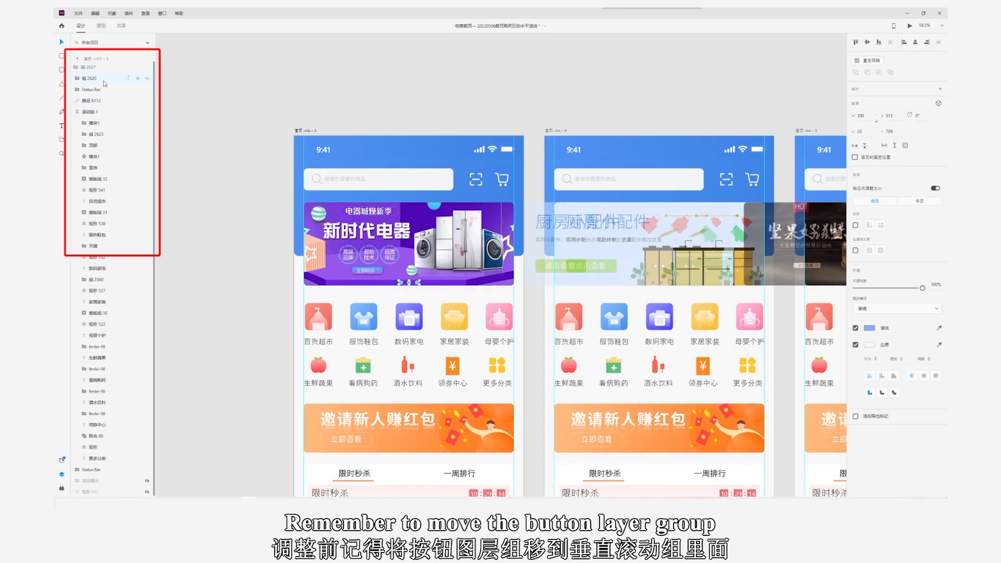
scroll(405, 290, "up", 6)
double_click(376, 253)
left_click_drag(384, 253, 468, 253)
left_click(407, 253)
left_click(437, 253, "shift")
left_click_drag(88, 66, 104, 123)
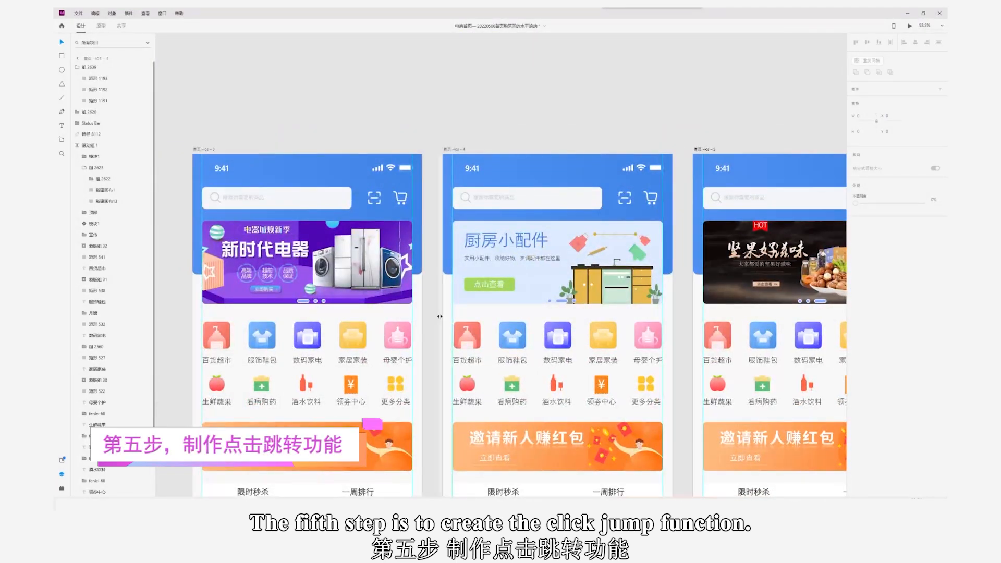
In prototype mode, link the first artboard's third dot to the third artboard and its second dot to the second, using tap-triggered auto-animate
scroll(439, 316, "down", 3)
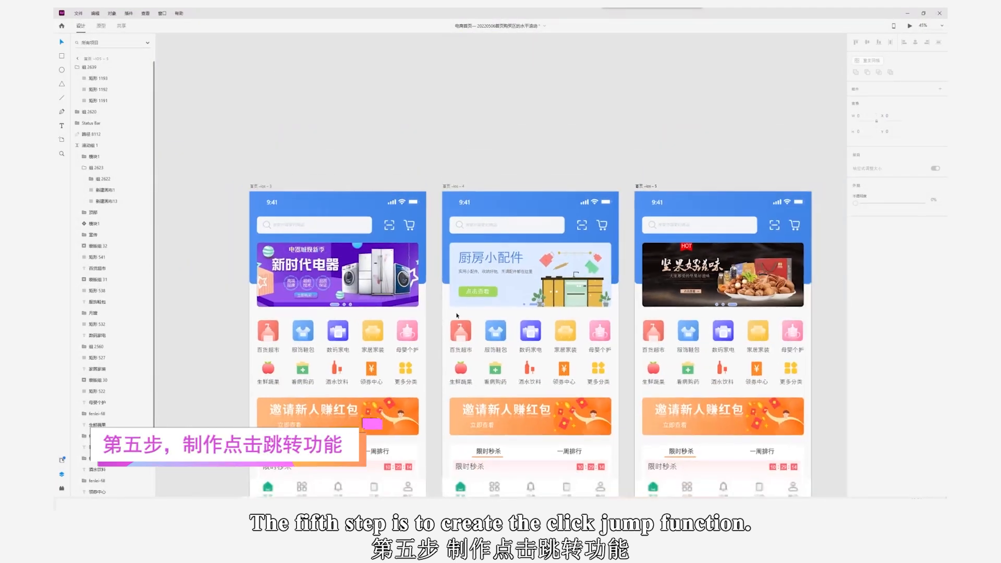
left_click(101, 26)
scroll(346, 297, "up", 3)
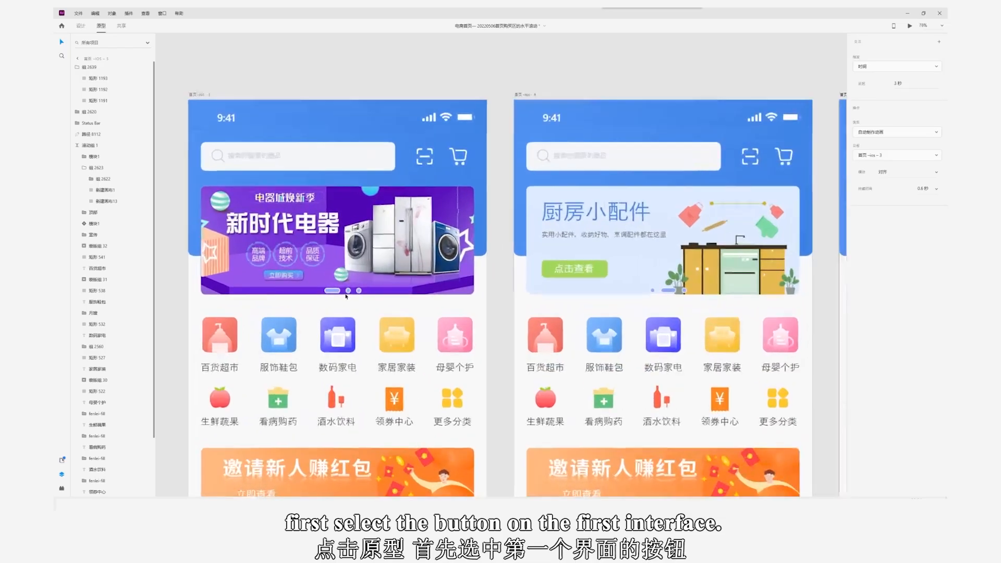
left_click(359, 291)
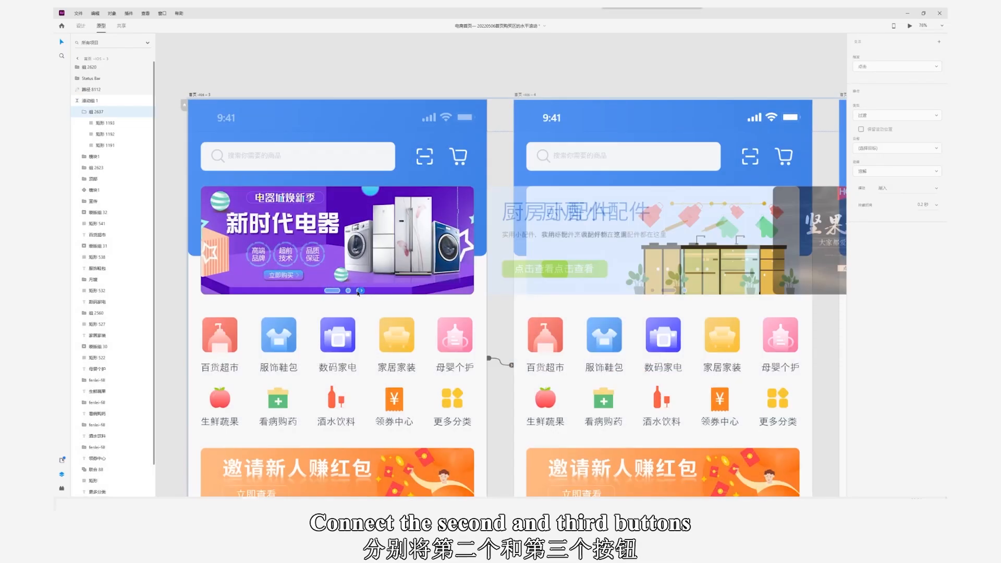
scroll(358, 293, "down", 3)
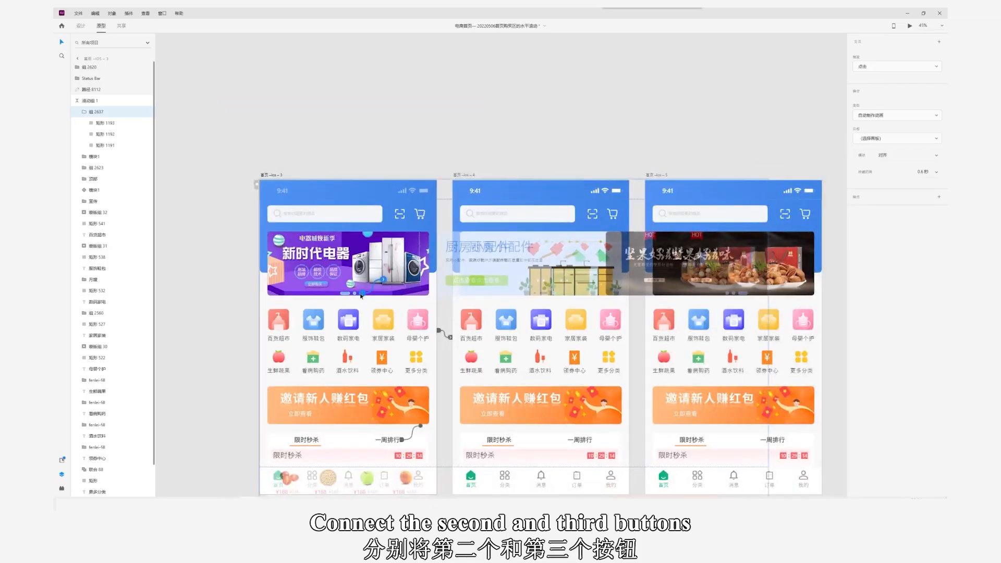
left_click_drag(361, 294, 692, 313)
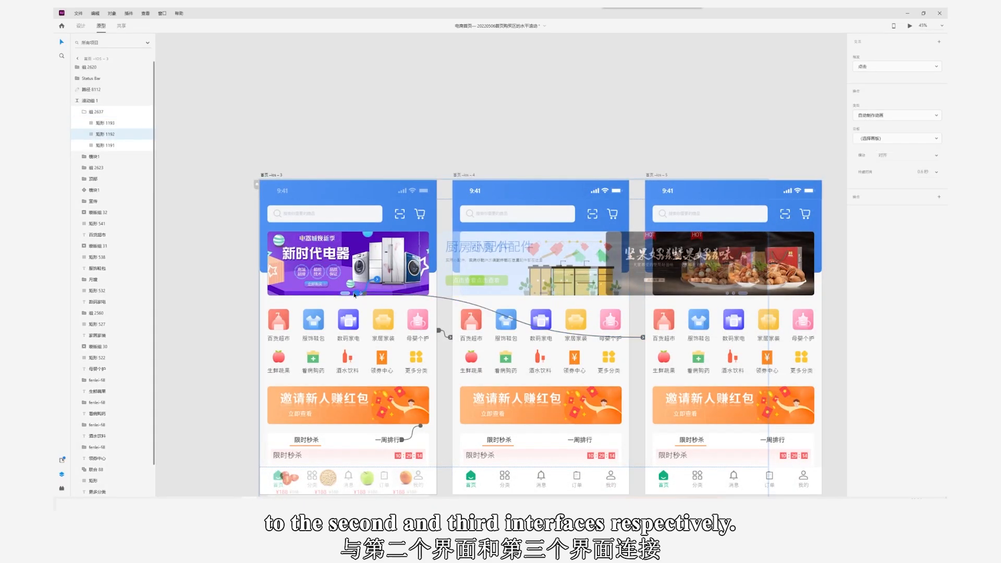
left_click(355, 295)
left_click_drag(360, 293, 528, 293)
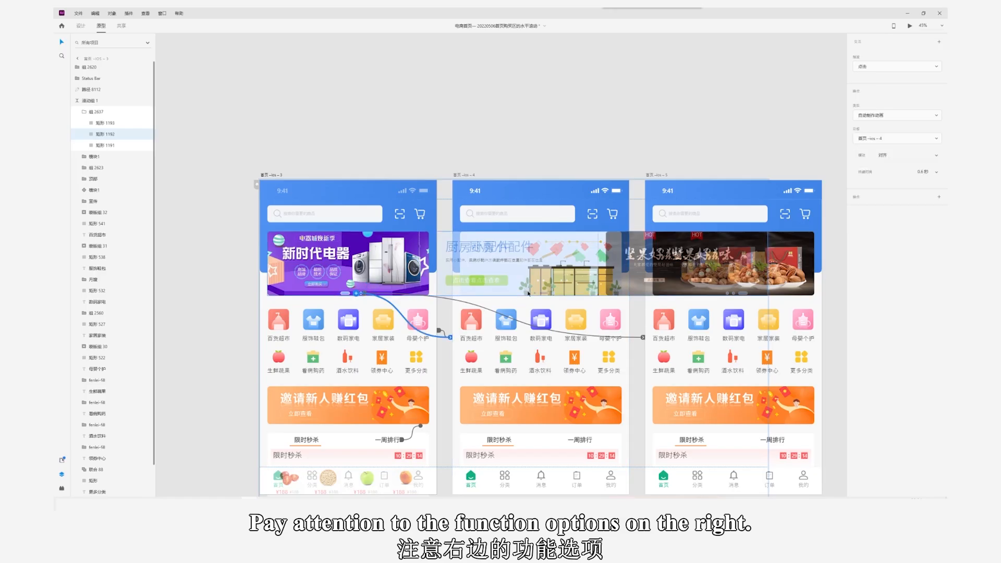
Link the first dot on the second artboard back to the first artboard
left_click(547, 296)
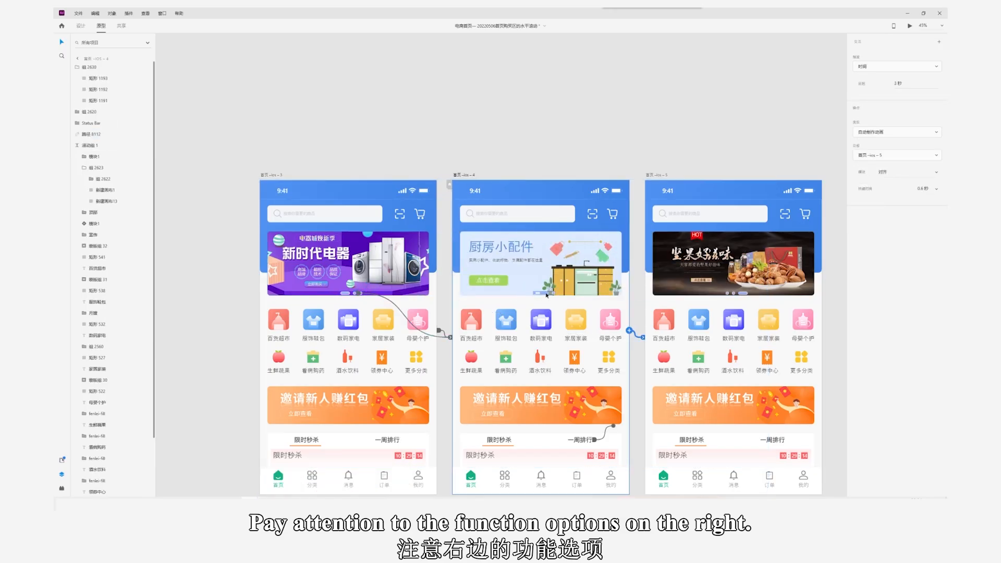
left_click(535, 293)
left_click_drag(534, 293, 417, 323)
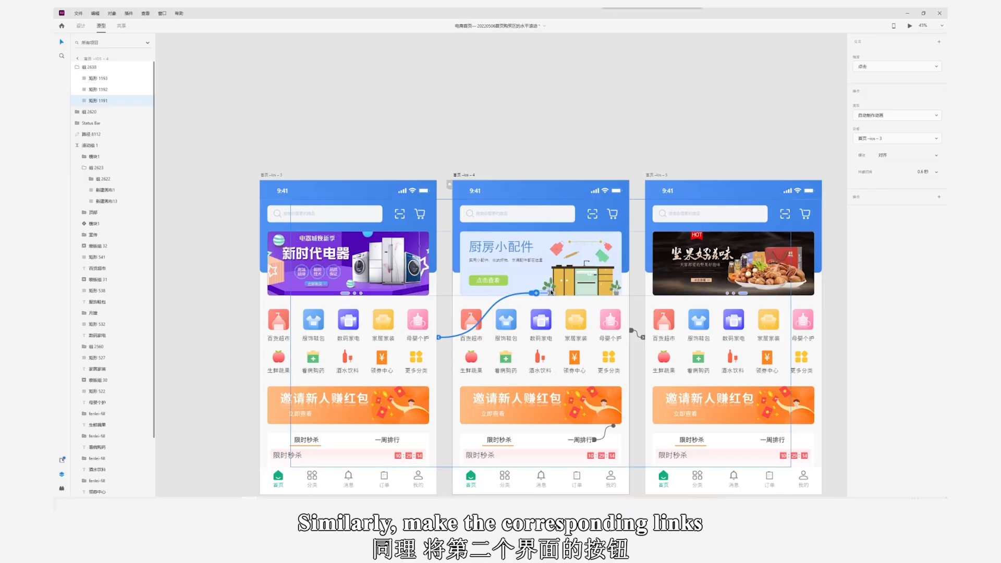
Link the third artboard's second dot to the second artboard with tap-triggered auto-animate, and preview the dot links
left_click(728, 293)
left_click_drag(728, 293, 543, 279)
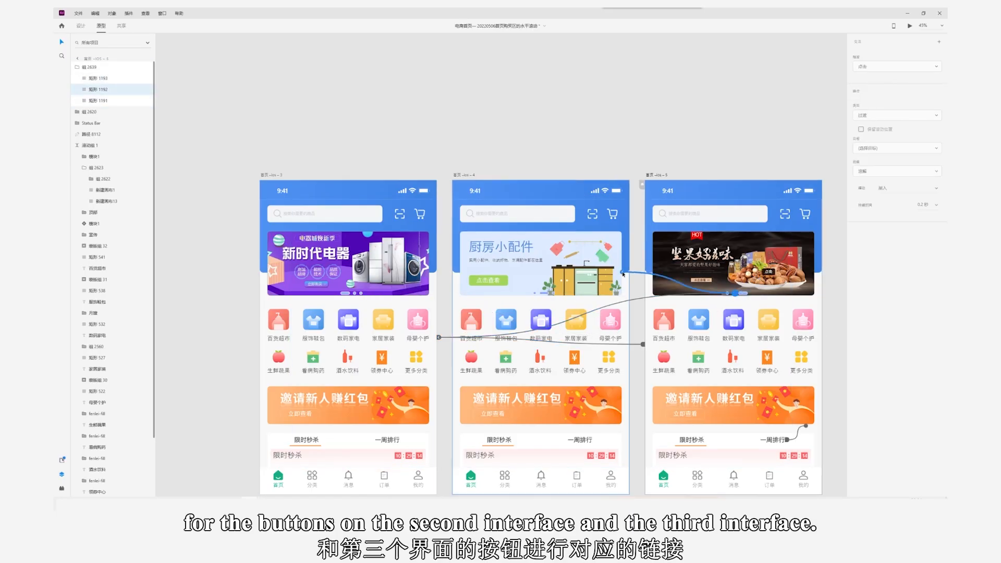
left_click(909, 26)
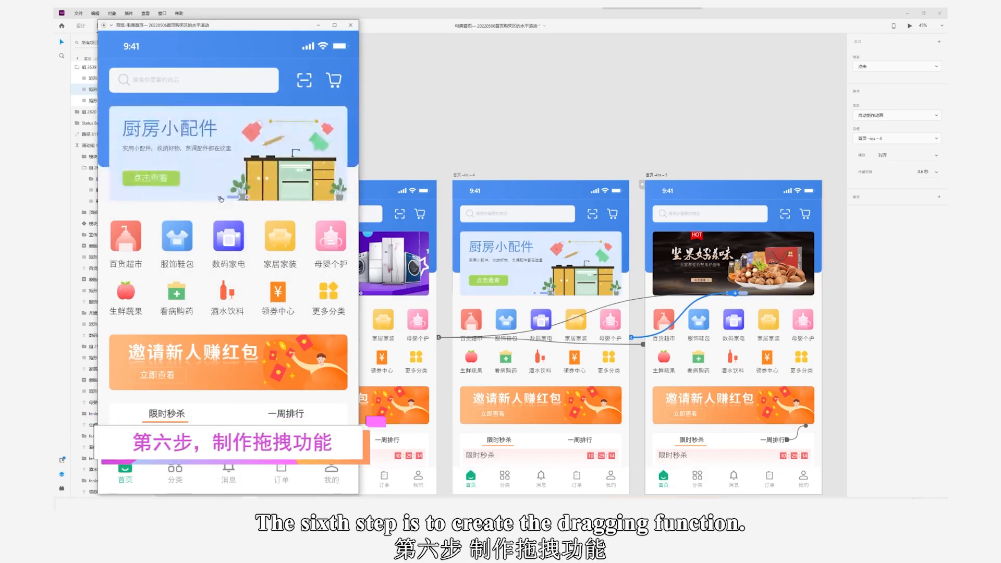
left_click(350, 26)
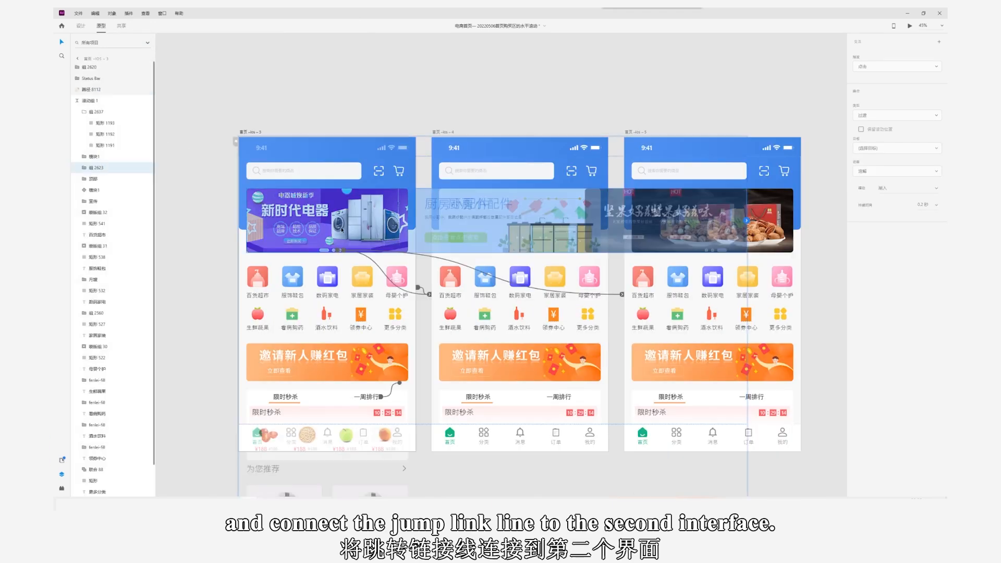
Link the first artboard's banner image to the second artboard using auto-animate and the drag trigger
double_click(374, 227)
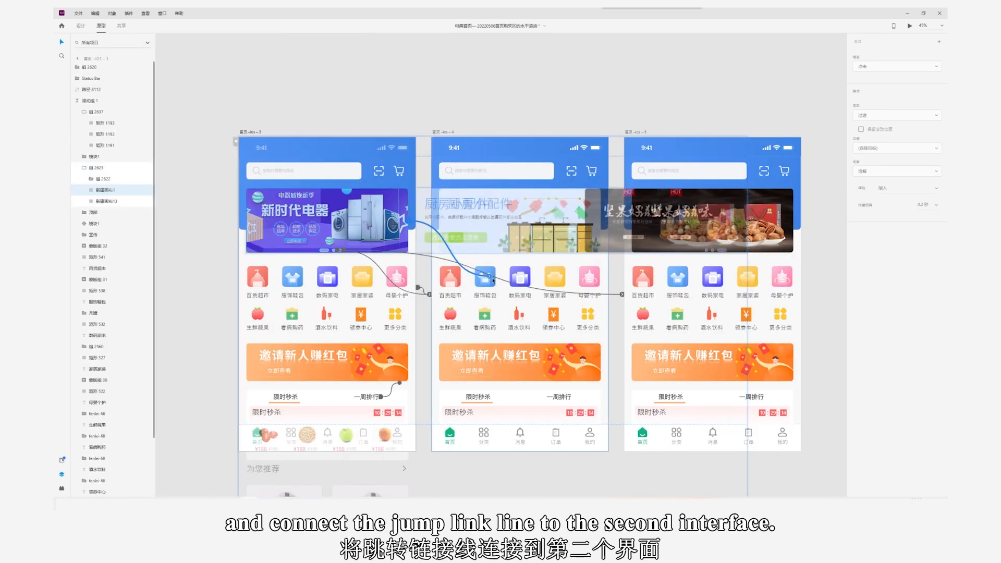
left_click_drag(493, 280, 496, 281)
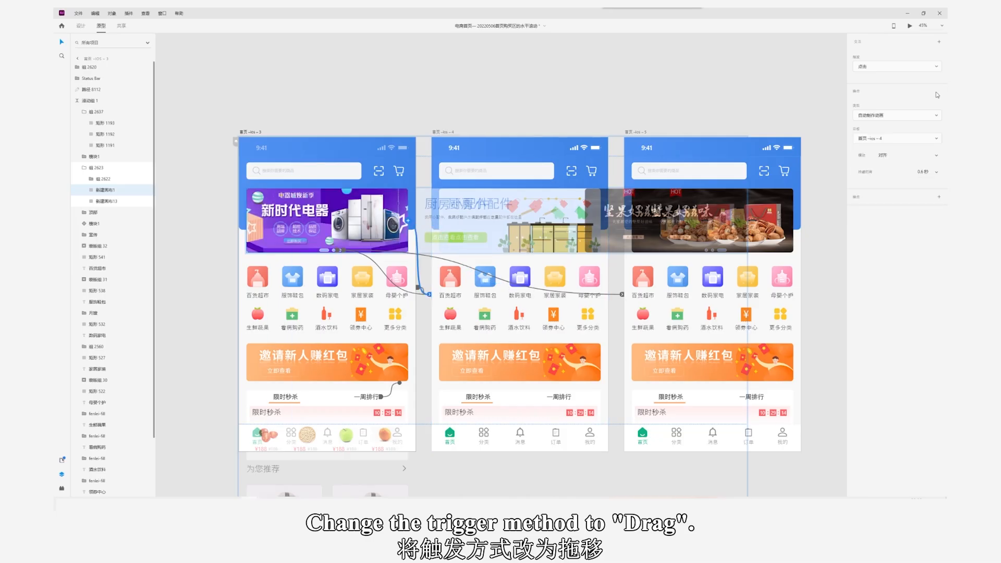
left_click(892, 79)
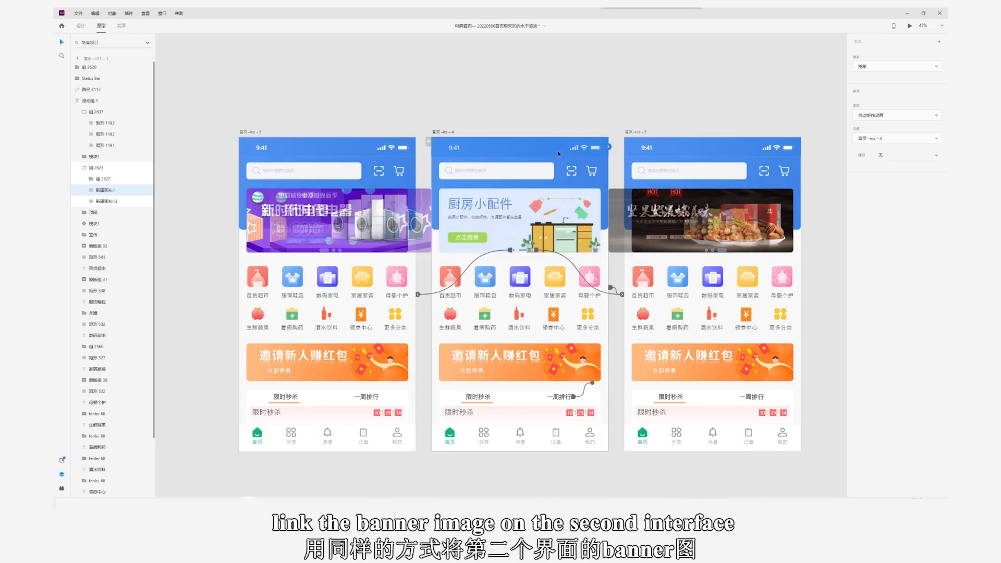
Link the second artboard's banner image to the third artboard and the third's to the first with drag triggers, and preview the prototype
left_click(557, 207)
left_click_drag(600, 220, 661, 257)
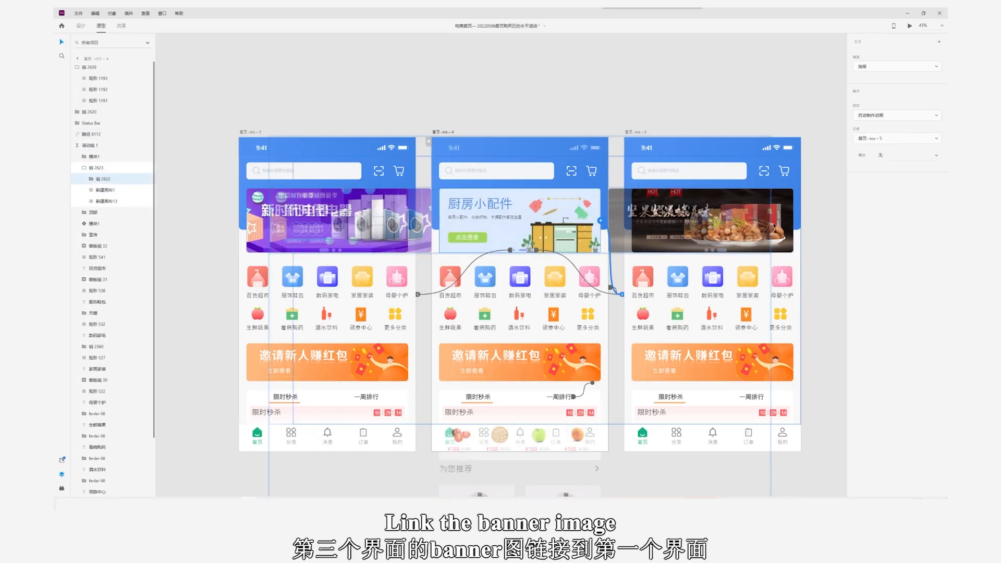
left_click(790, 229)
left_click_drag(793, 224, 289, 279)
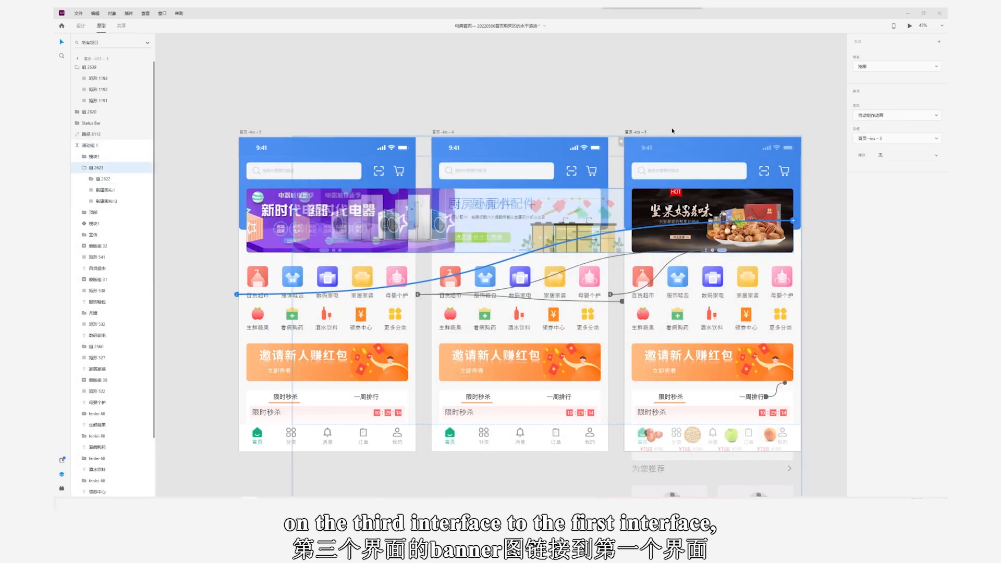
key("ctrl+Return")
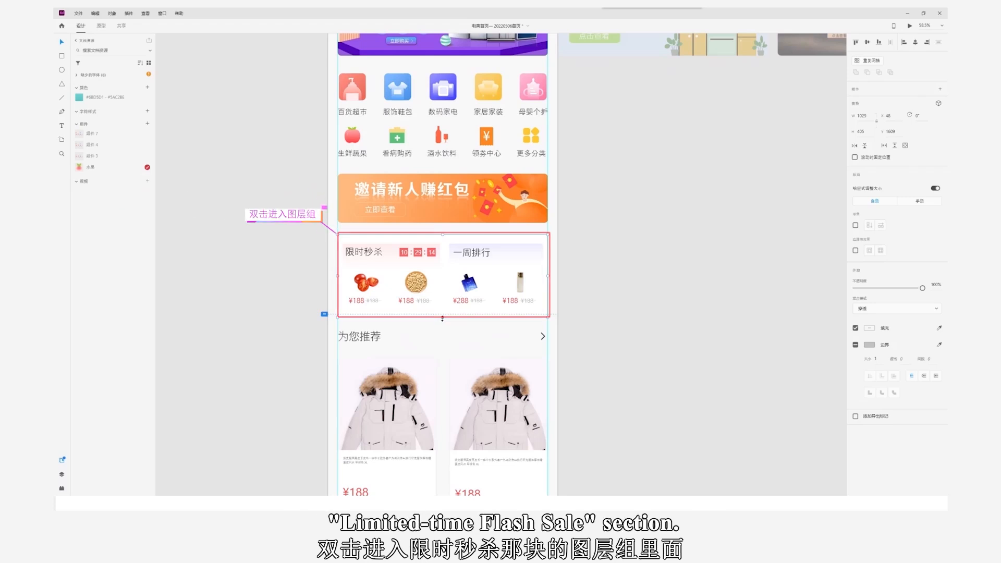
Extend the white background of the flash sale section downward and shift the 限时秒杀 and 一周排行 groups down within it
double_click(442, 318)
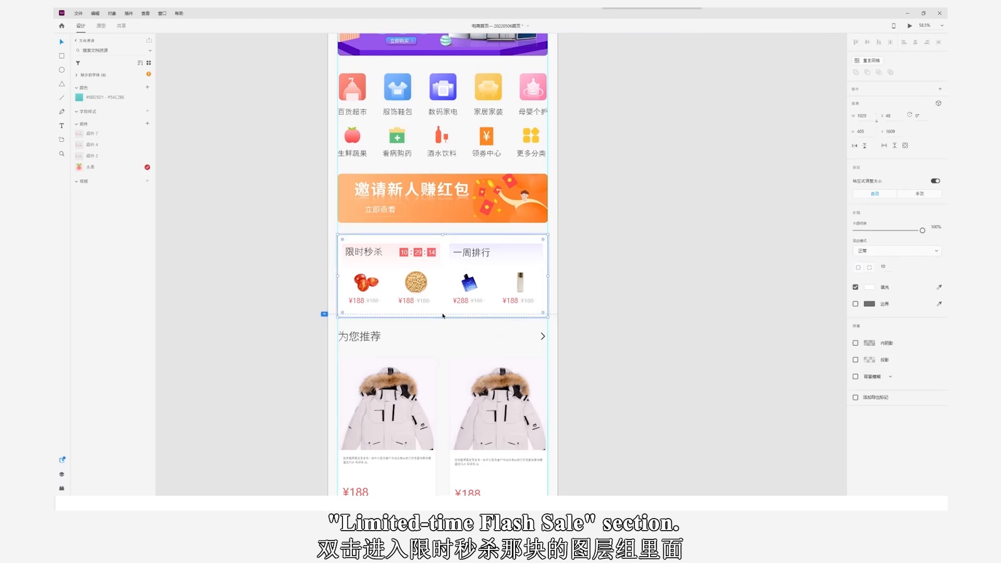
left_click_drag(442, 318, 443, 328)
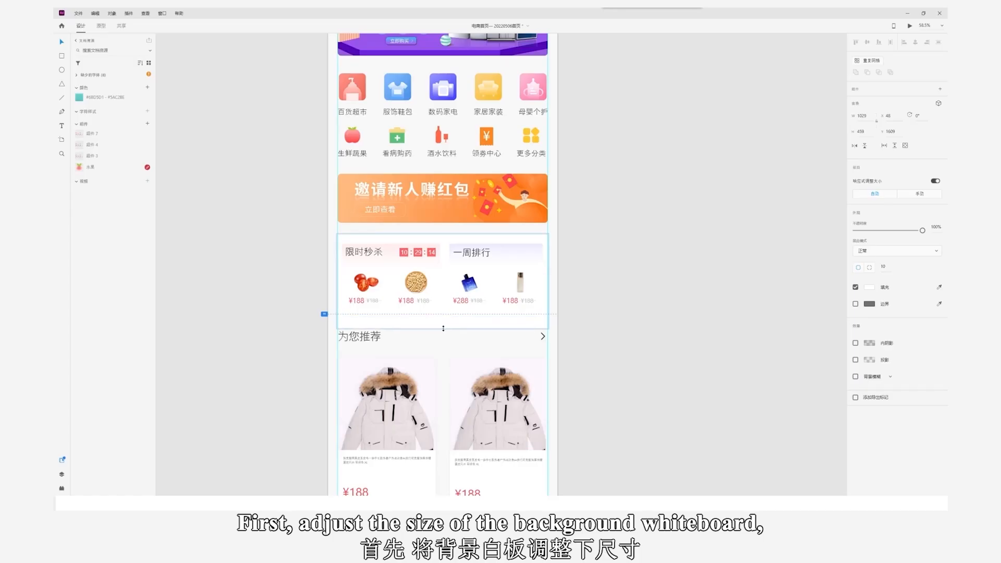
scroll(417, 294, "up", 2)
left_click(373, 222)
left_click_drag(372, 221, 373, 235)
left_click_drag(558, 215, 558, 234)
Add the heading text 限时秒杀 in the empty strip above the flash sale group
left_click(436, 247)
left_click(615, 213)
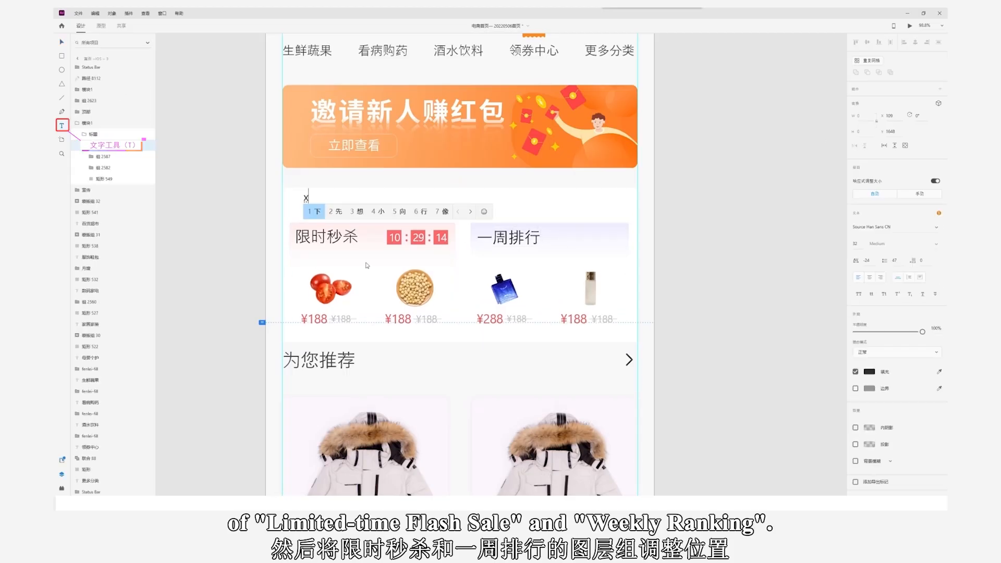
type("限时秒杀")
key("ctrl+a")
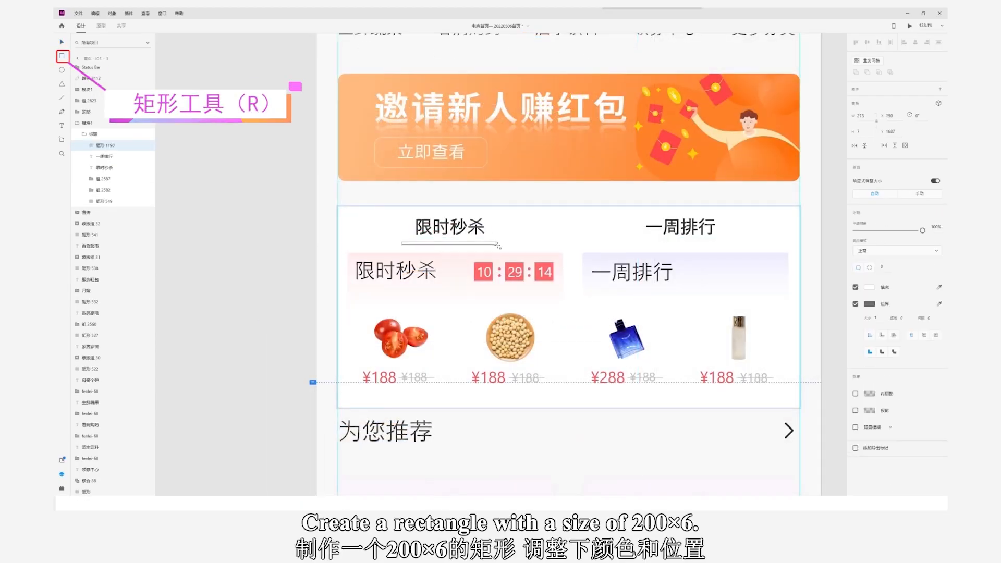
Draw a 200 × 6 rectangle under the 限时秒杀 heading, without a border and with an orange fill
left_click_drag(499, 246, 498, 245)
type("200")
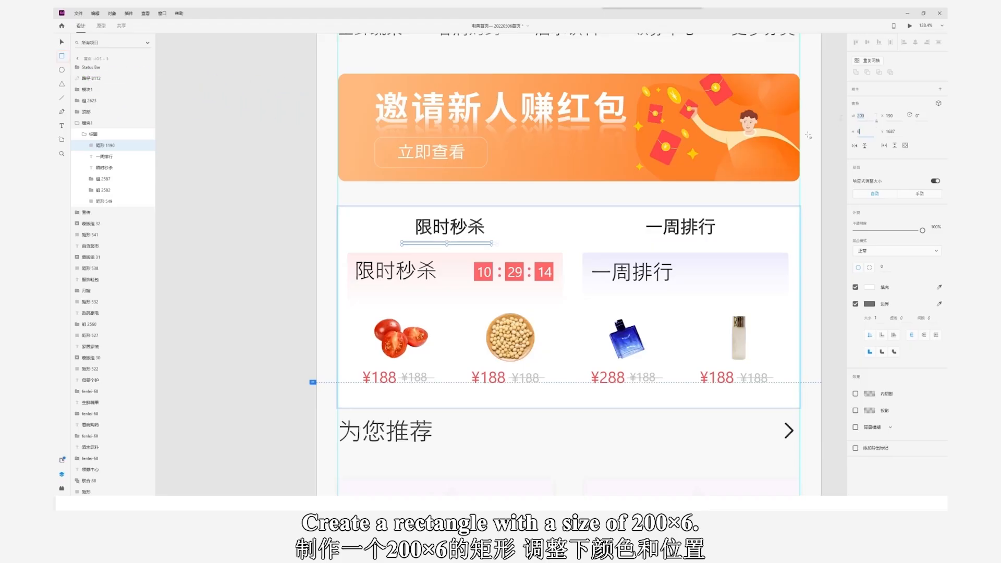
key("Tab")
type("6")
left_click(855, 304)
left_click(869, 288)
left_click(844, 318)
left_click(600, 167)
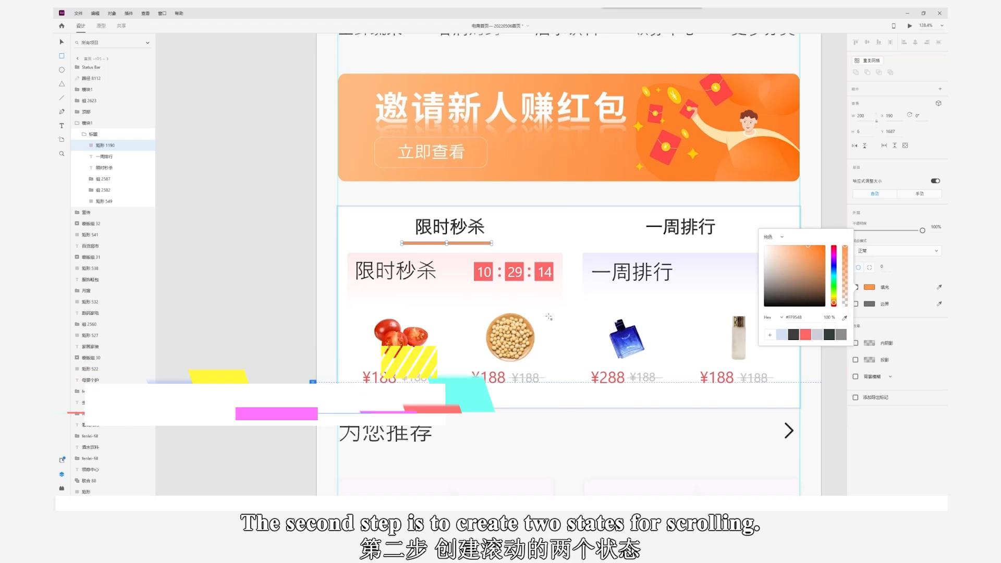
Make the flash sale and weekly ranking section a component and add one new state to it
scroll(648, 314, "down", 3)
left_click(661, 271)
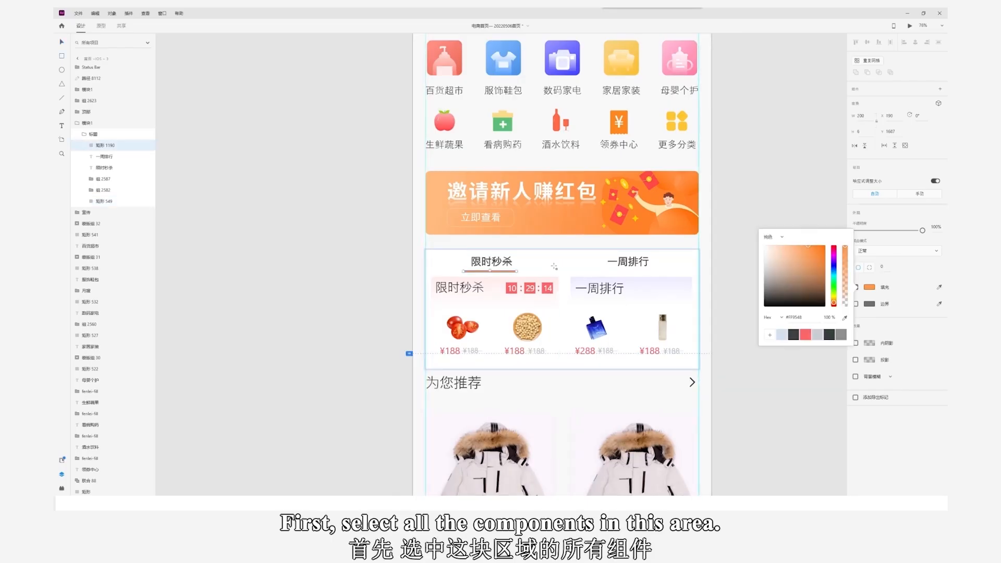
left_click(562, 263)
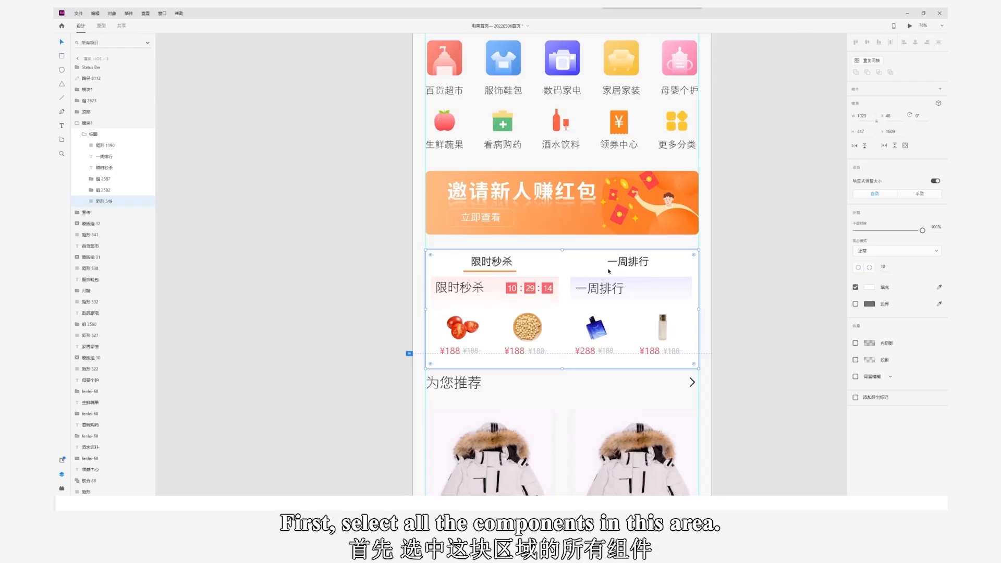
left_click_drag(562, 268, 525, 274)
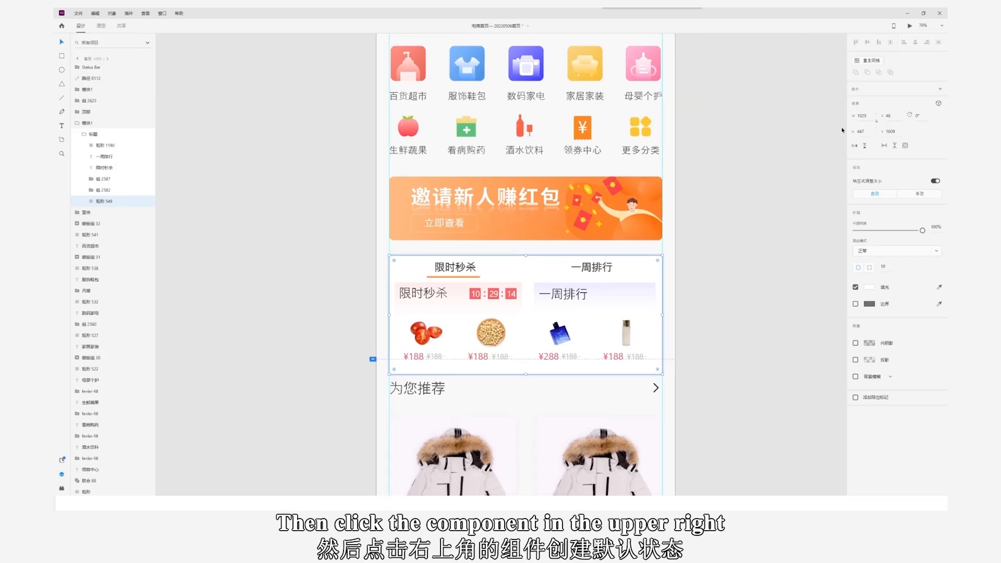
left_click(938, 89)
left_click(937, 102)
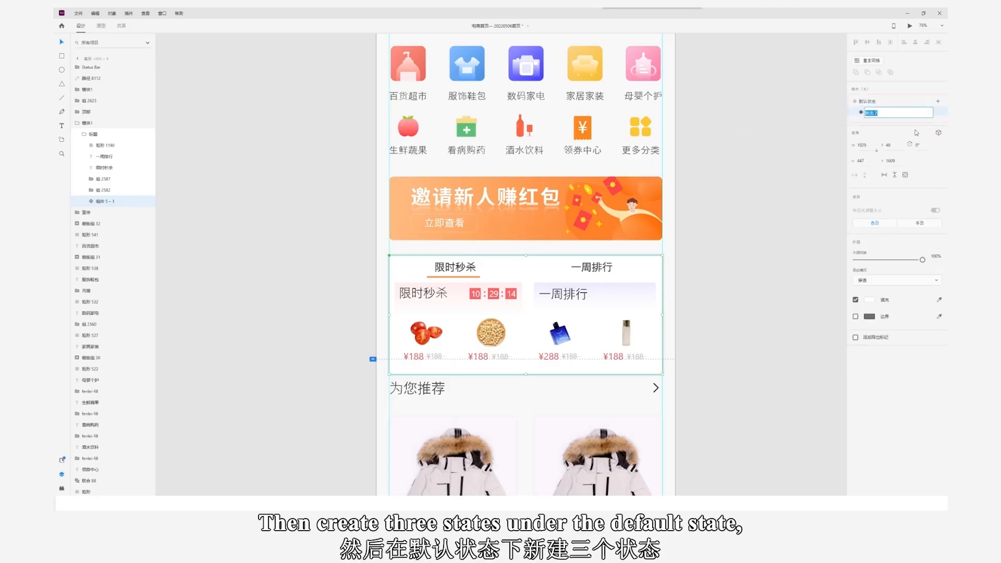
Add another state to the section component and name it 限时秒杀
left_click(938, 101)
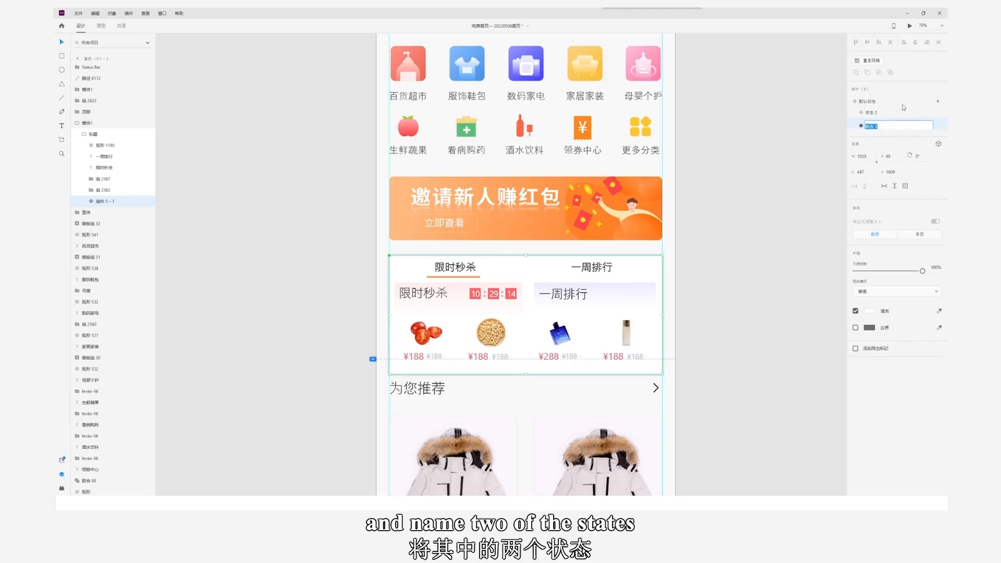
type("xians")
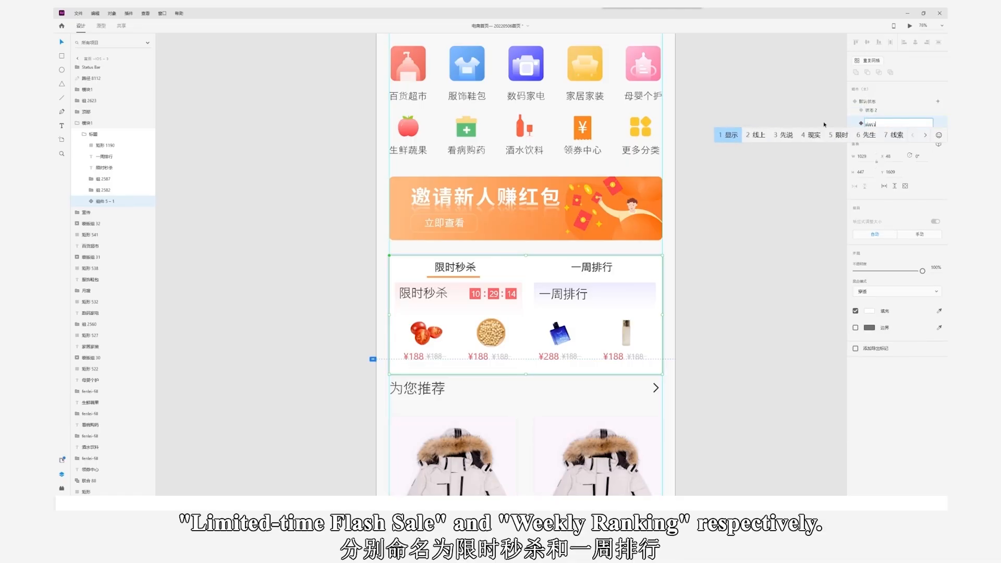
type("限时秒杀")
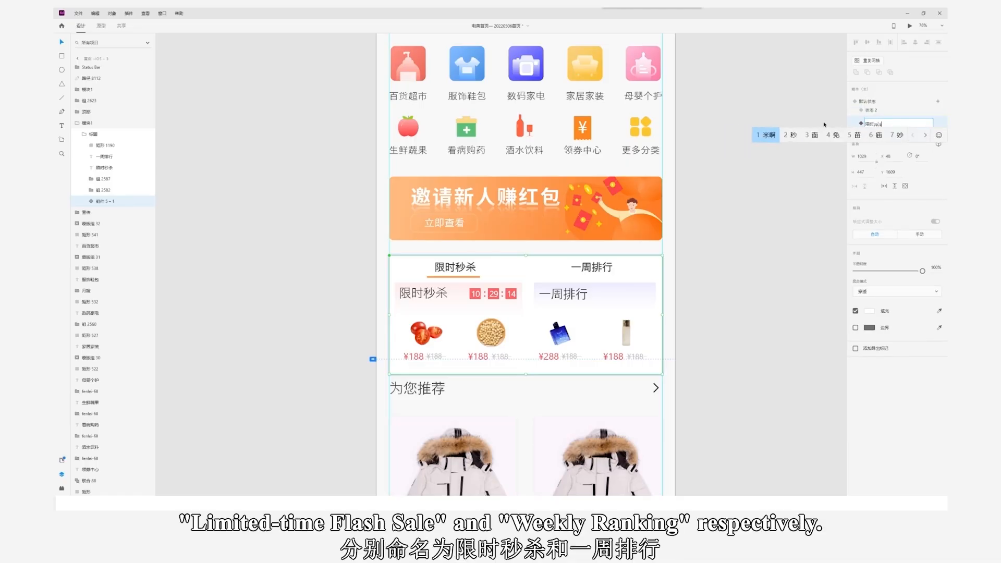
left_click(825, 123)
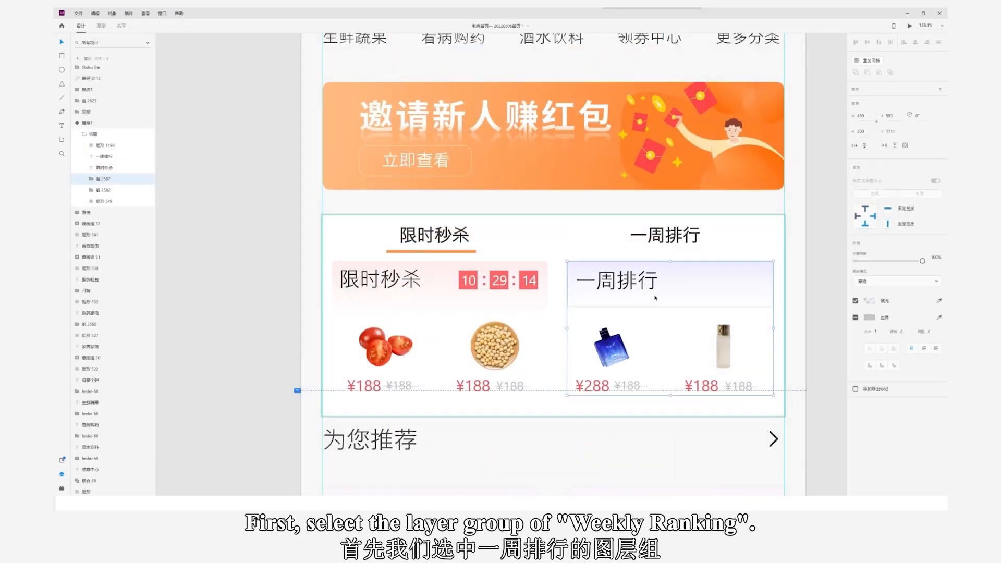
Lock and hide the 一周排行 layer group below the headings
right_click(685, 271)
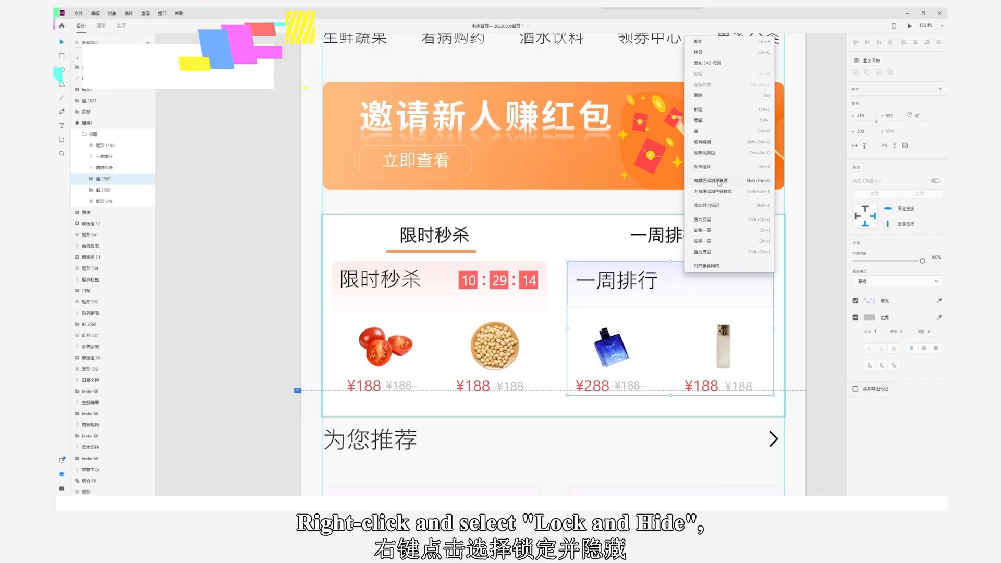
left_click(719, 109)
right_click(696, 277)
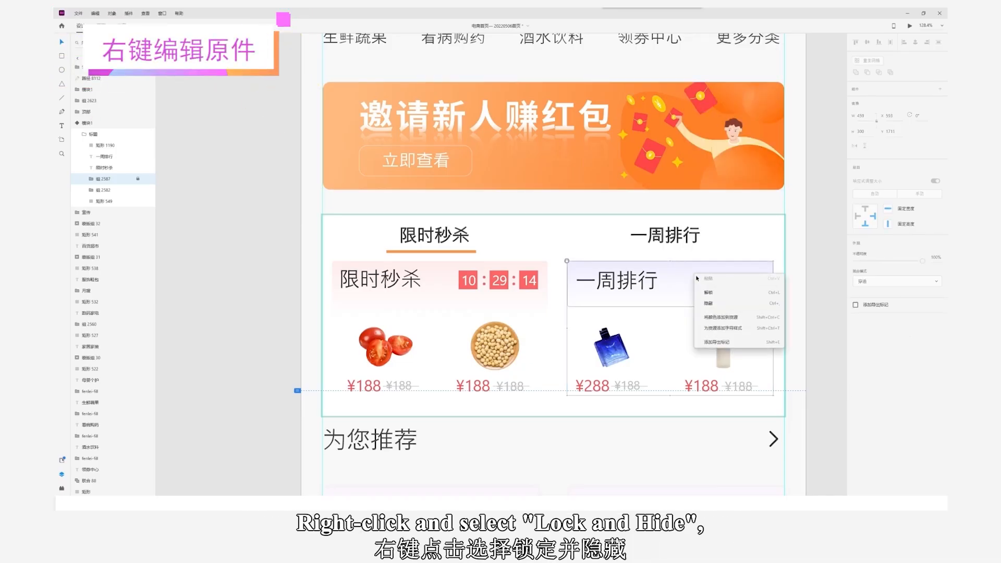
left_click(709, 303)
Widen the 限时秒杀 group across the white background and duplicate its soybean item twice to make a row of four products
left_click(521, 359)
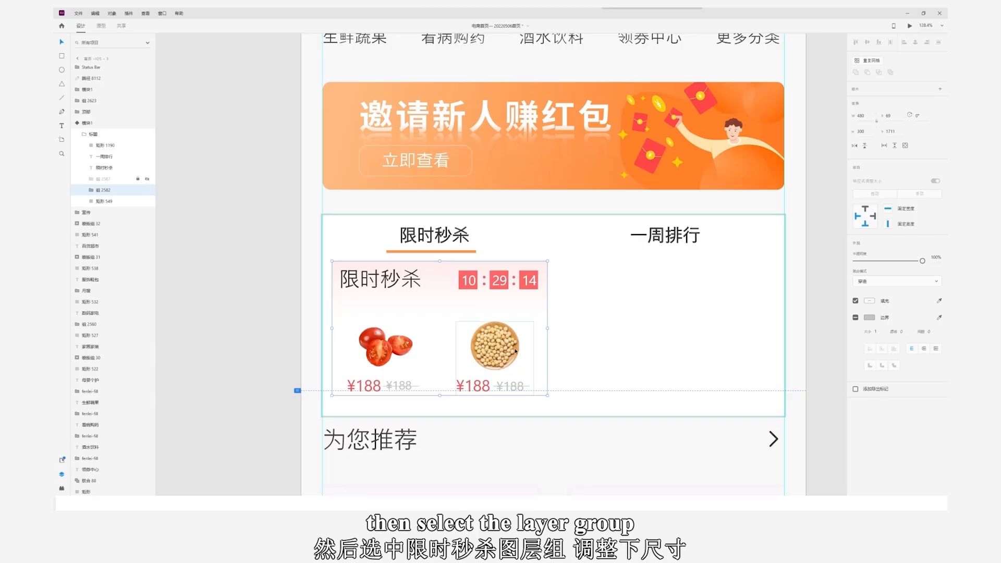
left_click_drag(547, 395, 777, 394)
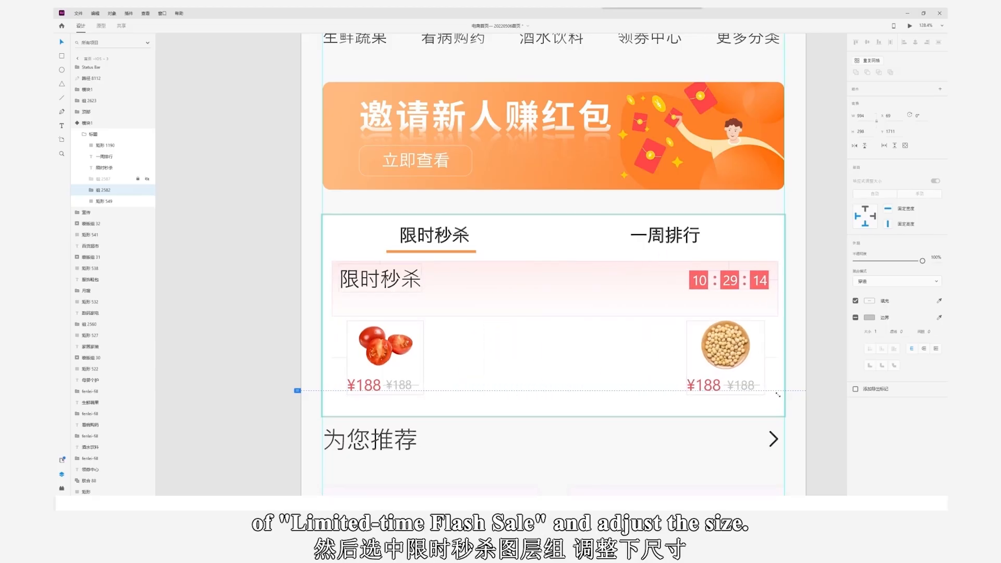
double_click(730, 349)
left_click_drag(730, 349, 613, 348)
key("ctrl+d")
key("ctrl+d")
left_click_drag(609, 348, 717, 348)
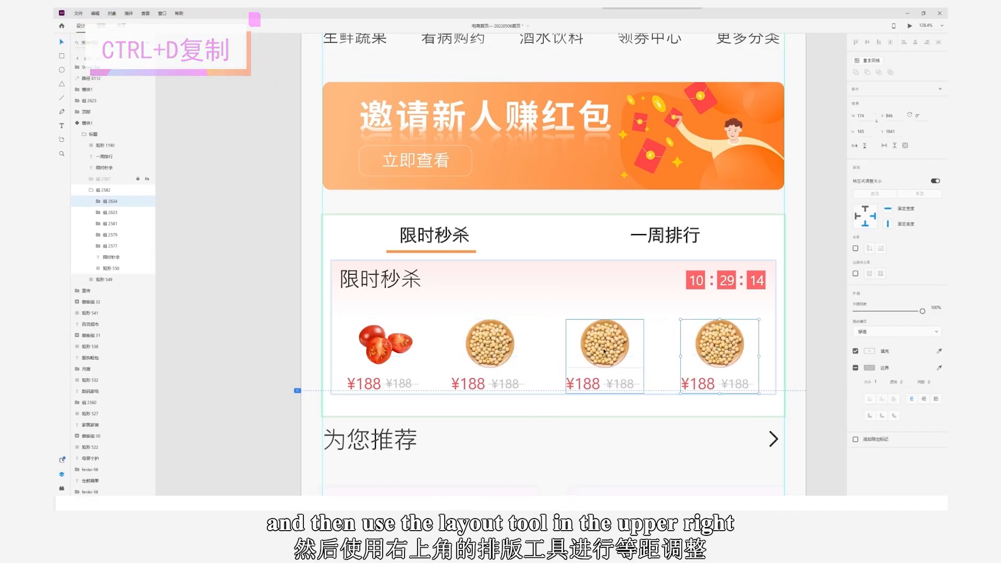
Select all four product items in the flash sale row and distribute them horizontally at equal spacing
left_click(604, 344, "shift")
left_click(490, 344, "shift")
left_click(386, 344, "shift")
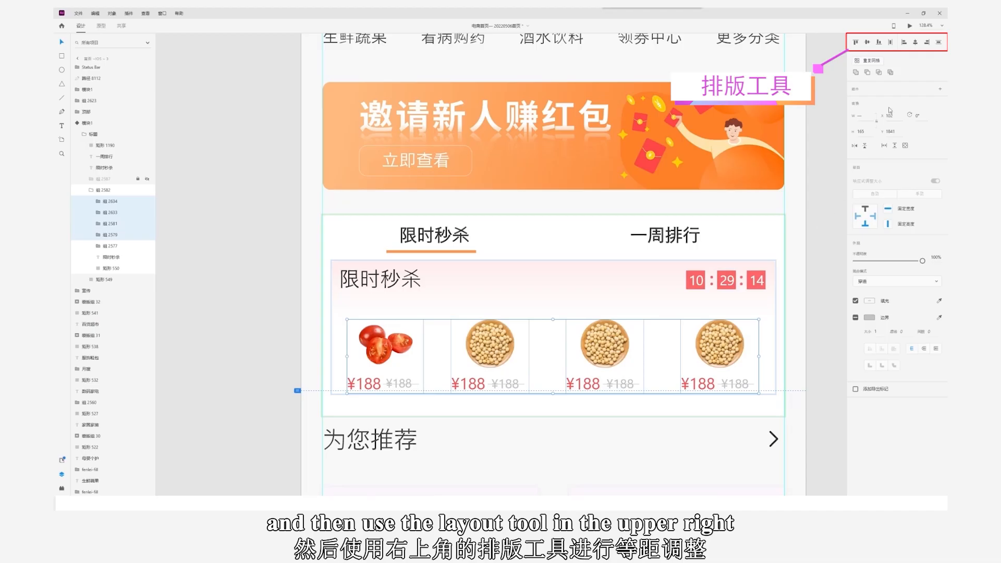
left_click(890, 43)
Replace the third flash sale item's picture with the green apple image from the file explorer and adjust the image's position
double_click(607, 342)
key("super+e")
left_click_drag(445, 162, 334, 125)
scroll(241, 253, "down", 1)
scroll(241, 239, "down", 1)
left_click(257, 220)
left_click_drag(257, 221, 609, 351)
left_click(605, 352)
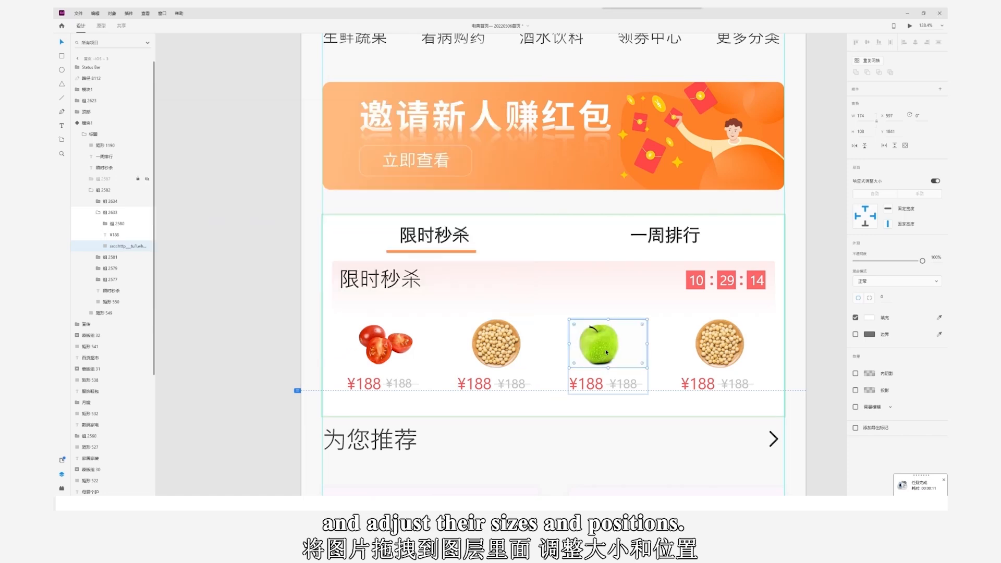
double_click(605, 353)
left_click_drag(608, 350, 612, 349)
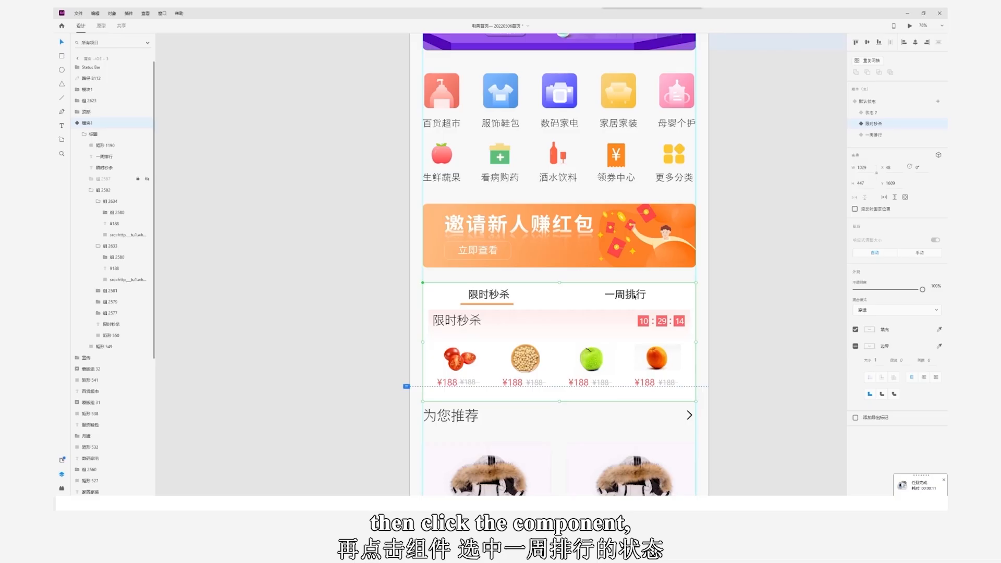
Switch the component to its 一周排行 state and move the orange underline beneath the 一周排行 heading
left_click(878, 135)
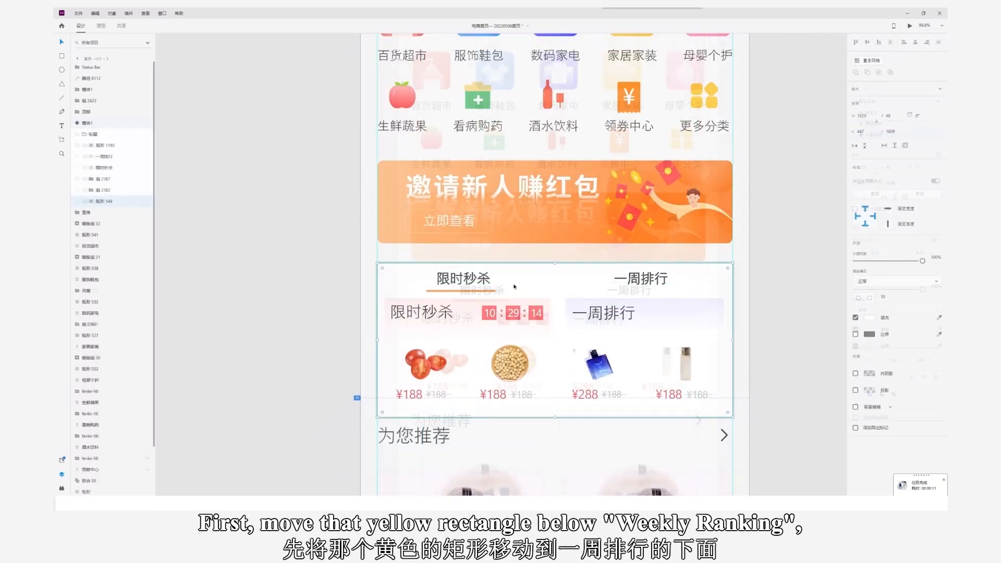
left_click(481, 291)
left_click_drag(539, 293, 662, 293)
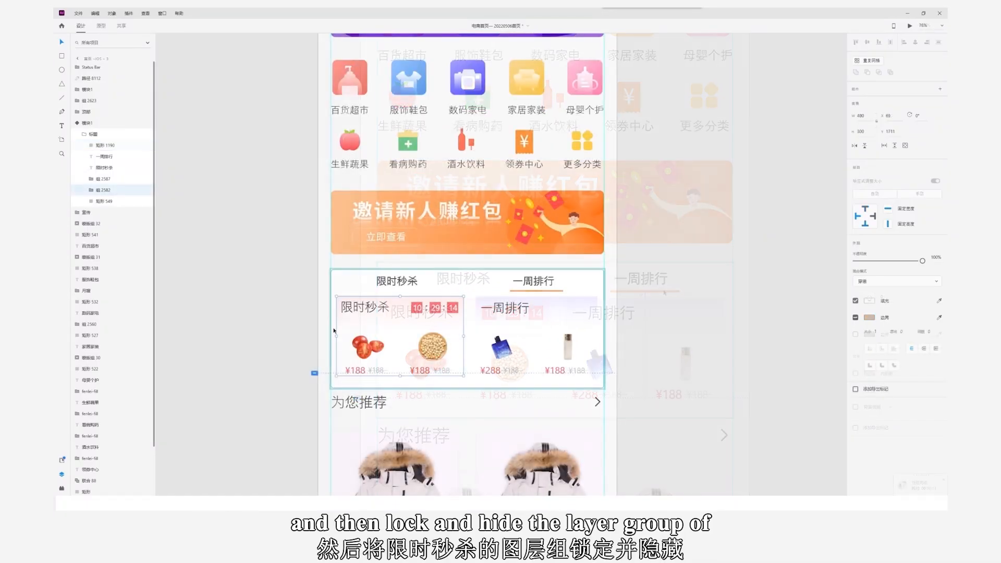
Lock and hide the 限时秒杀 layer group in the 一周排行 state
right_click(397, 82)
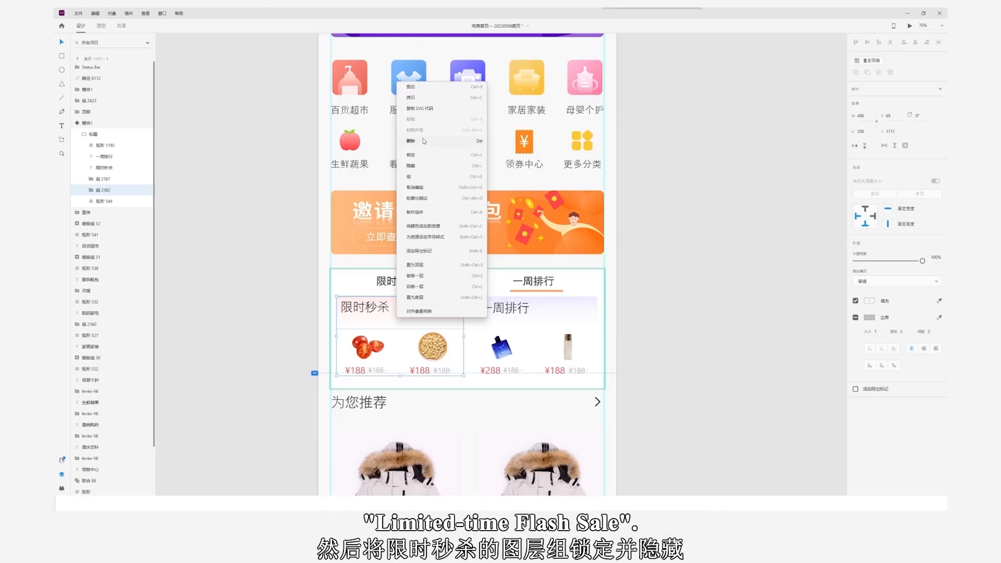
left_click(414, 156)
right_click(397, 317)
left_click(418, 348)
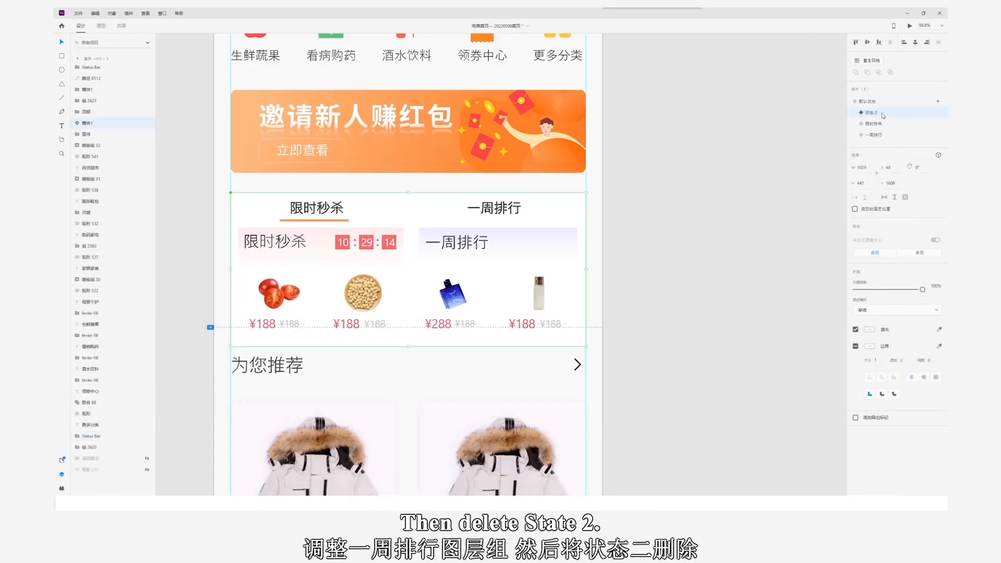
Delete the 状态 2 state from the flash sale/weekly ranking component
right_click(885, 115)
left_click(887, 118)
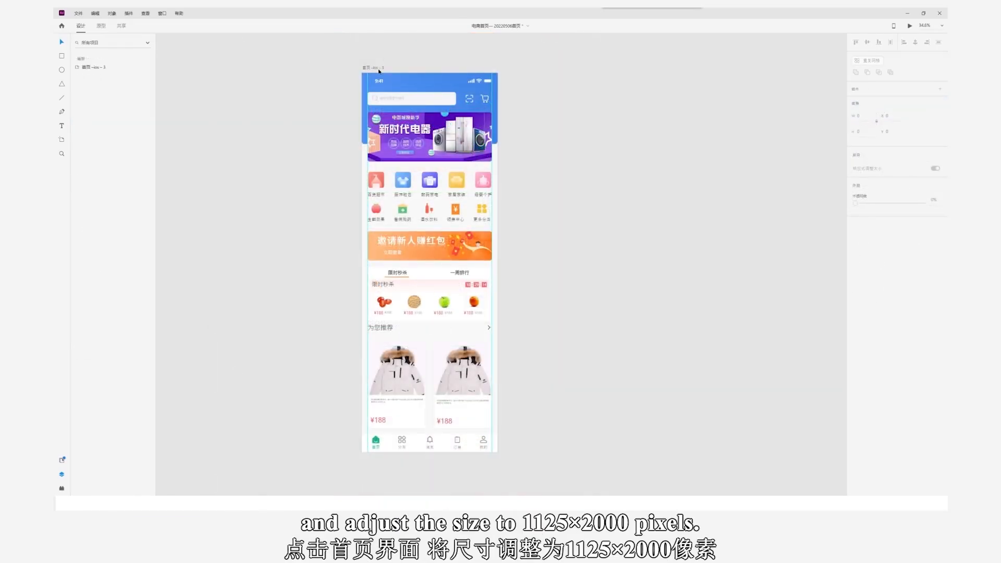
Set the height of the home page artboard to 2000 pixels
left_click(377, 68)
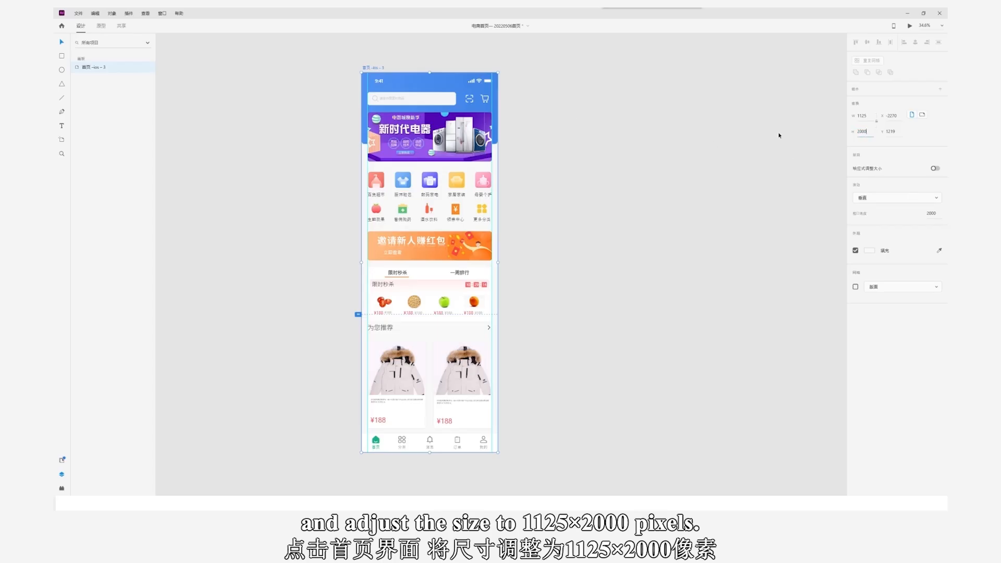
type("2000")
key("Return")
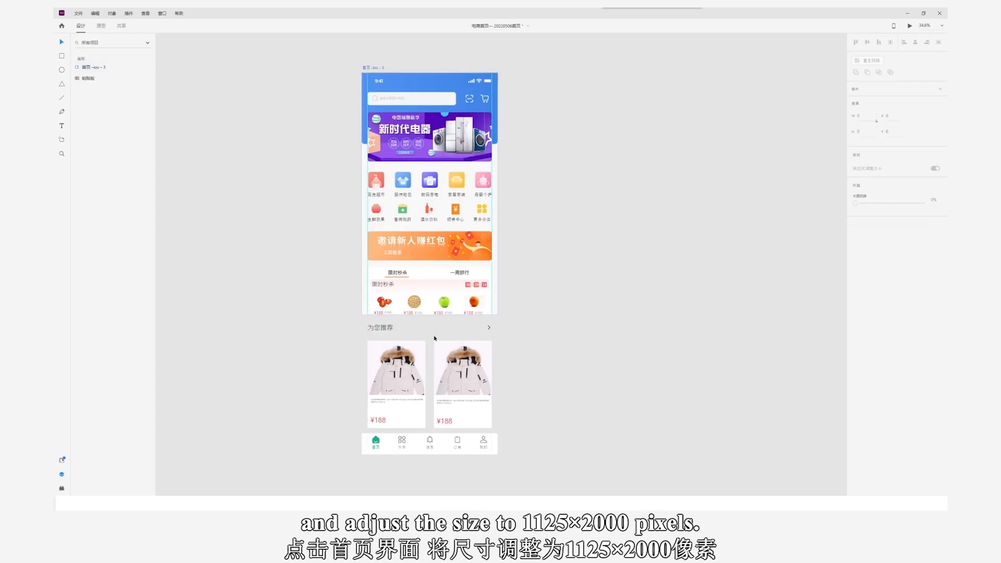
Turn the middle page content into a vertical scroll group and shorten its viewport to leave room for the navigation bar
left_click_drag(334, 113, 464, 219)
left_click_drag(343, 93, 542, 411)
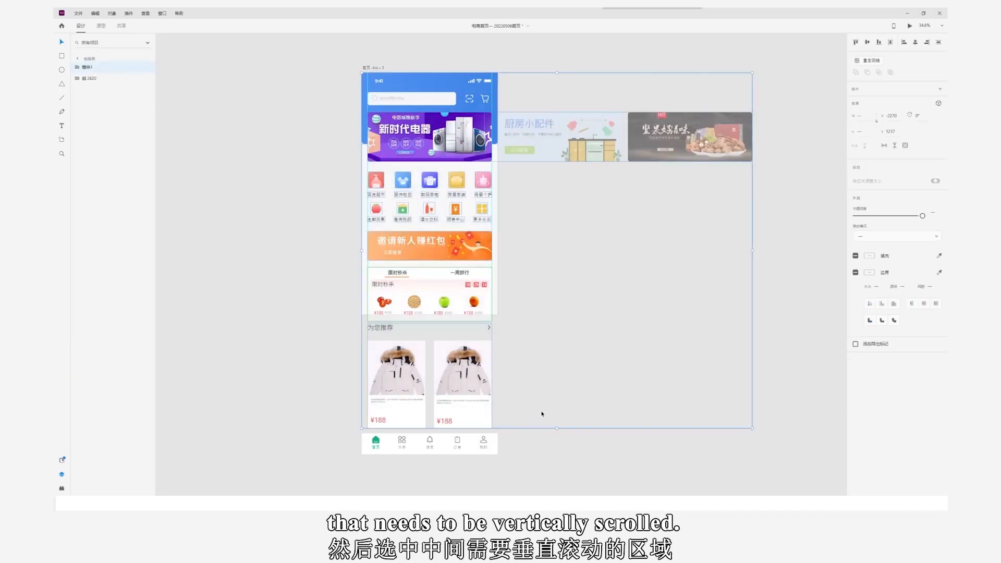
left_click(895, 147)
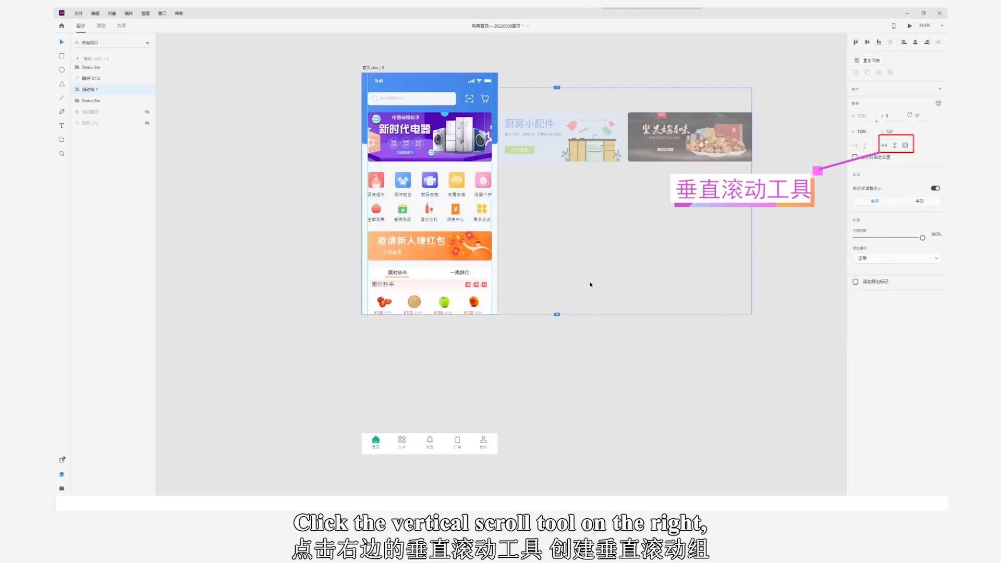
left_click_drag(557, 310, 557, 286)
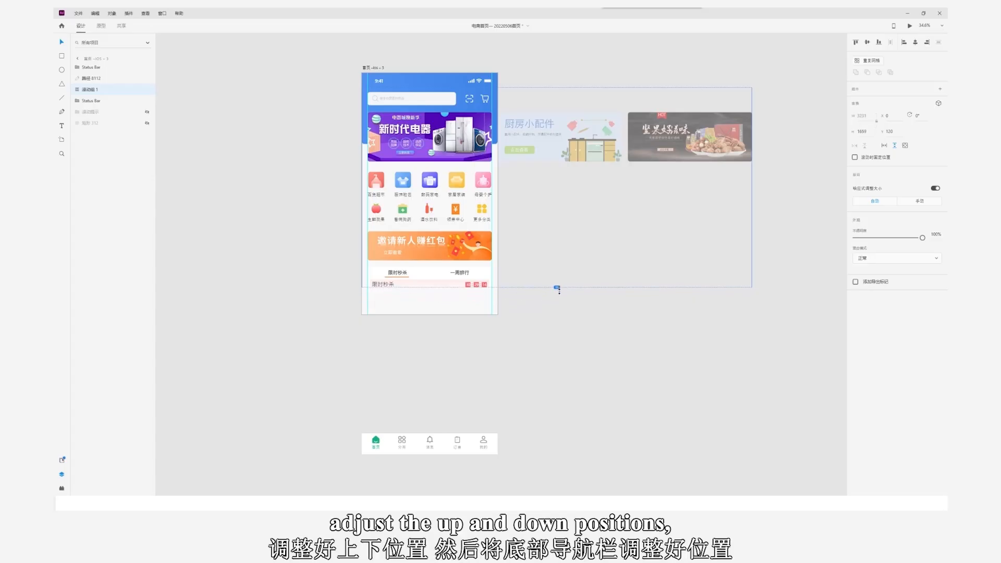
Move the whole bottom navigation bar up to the lower edge of the home page artboard
double_click(452, 440)
left_click_drag(451, 417, 455, 331)
key("ctrl+z")
left_click(503, 447)
left_click_drag(472, 442, 472, 305)
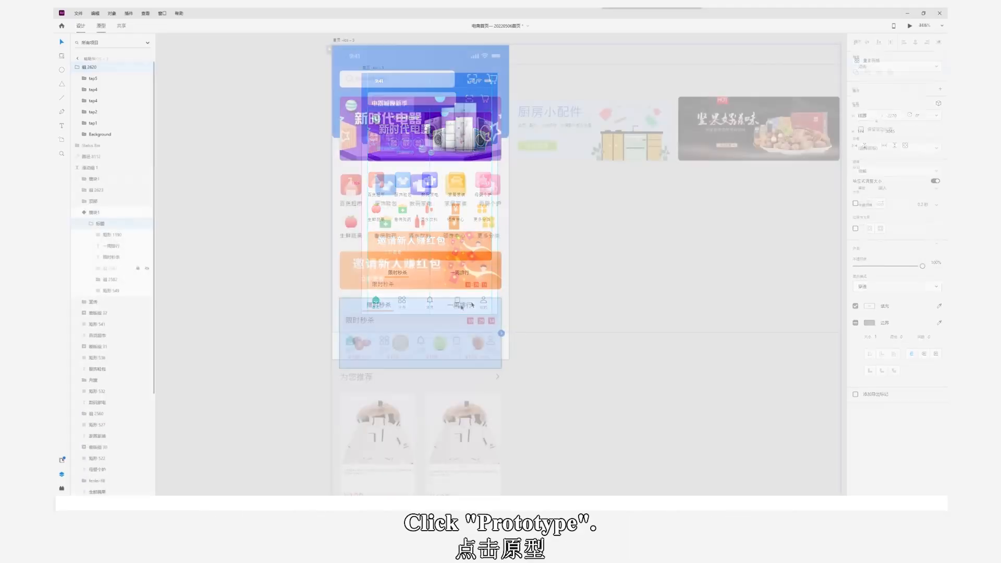
Create a prototype link from the 一周排行 heading to the 一周排行 state, using 自动制作动画 with 对齐 easing
double_click(462, 307)
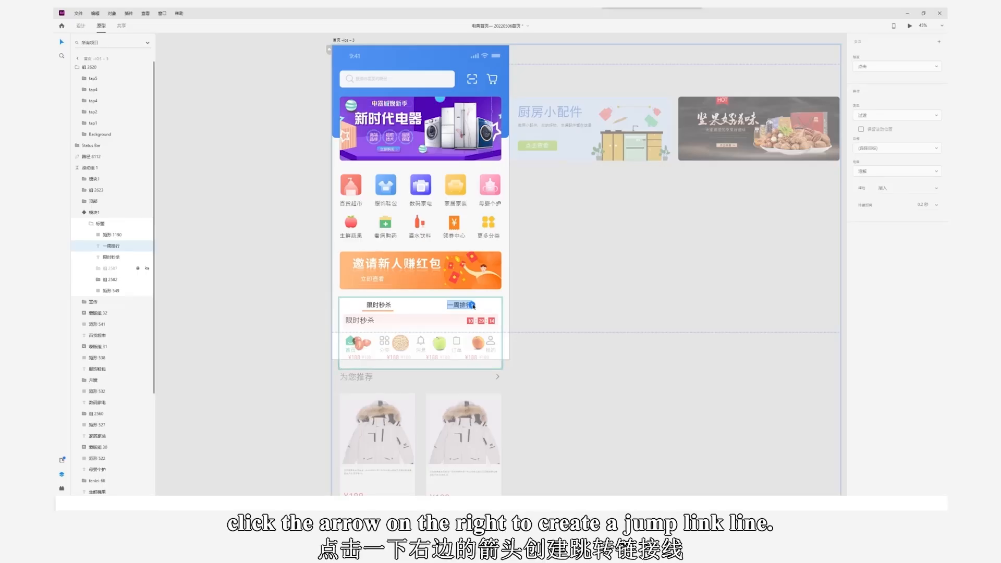
left_click(472, 306)
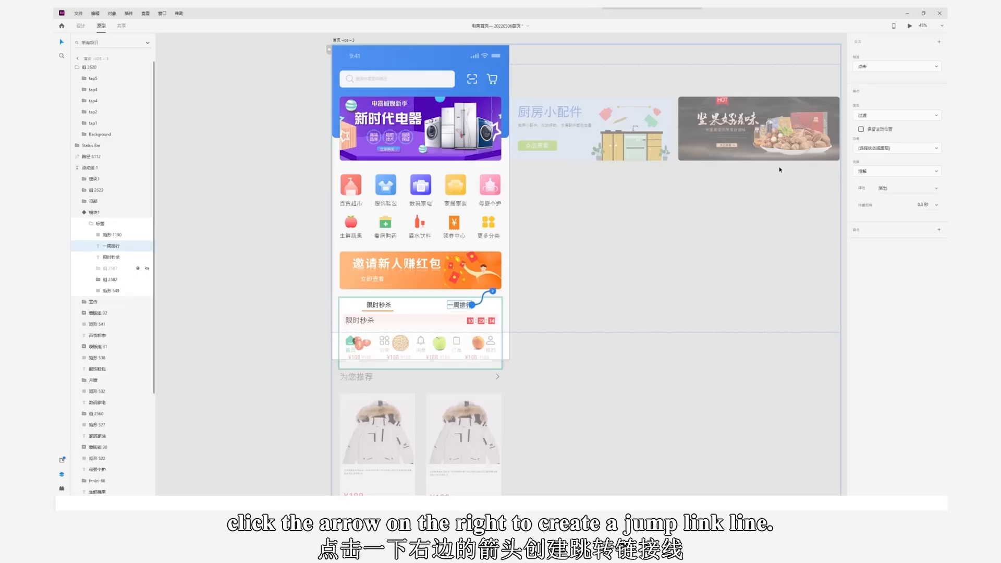
left_click(911, 117)
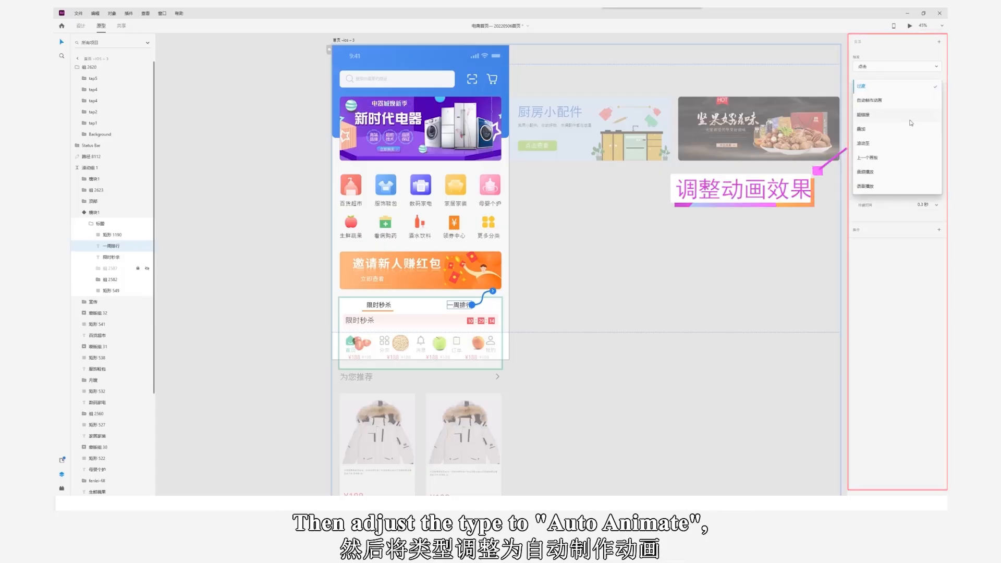
left_click(905, 100)
left_click(903, 146)
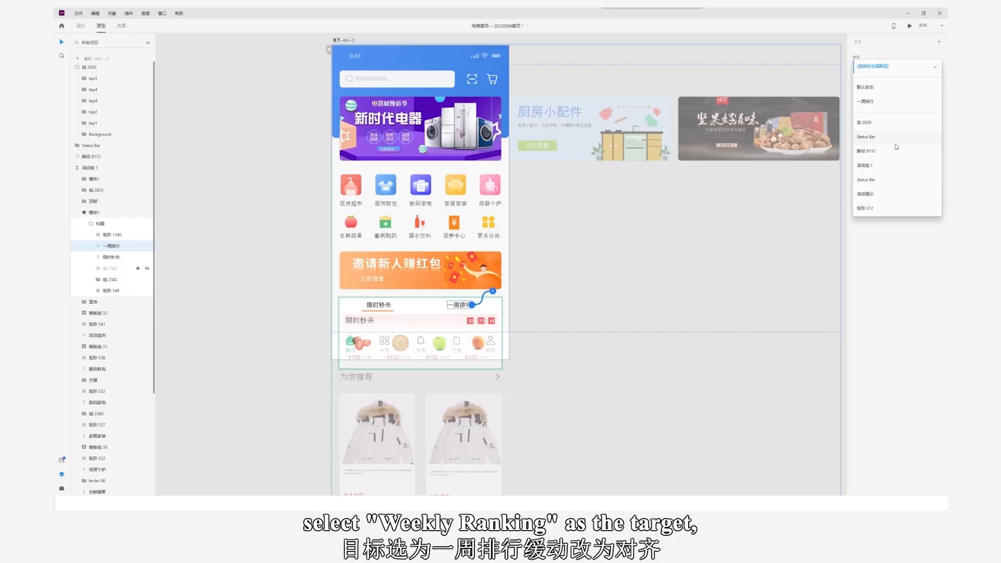
left_click(892, 104)
left_click(936, 156)
left_click(911, 201)
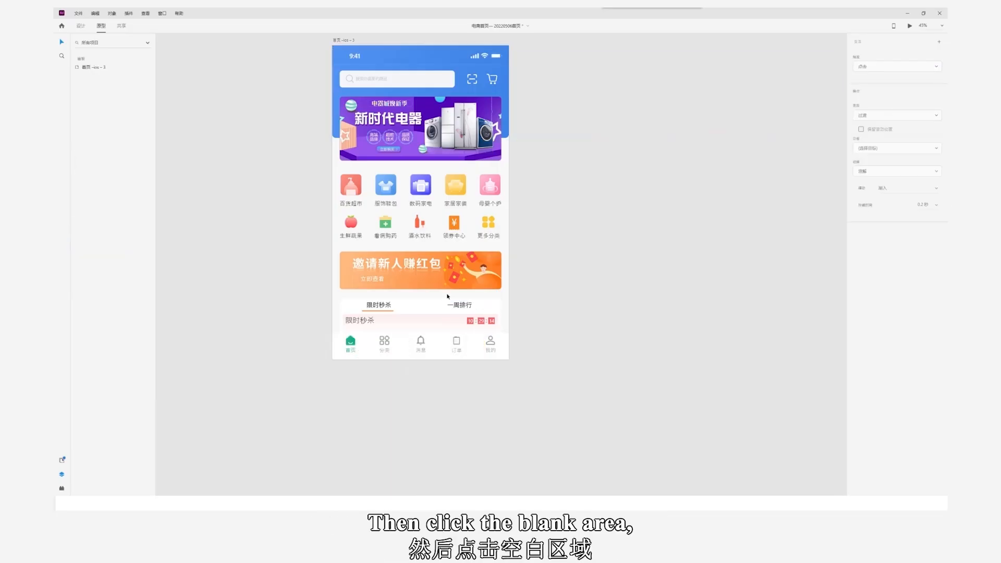
Select the flash sale component and switch it to its 一周排行 state
left_click(440, 311)
double_click(431, 313)
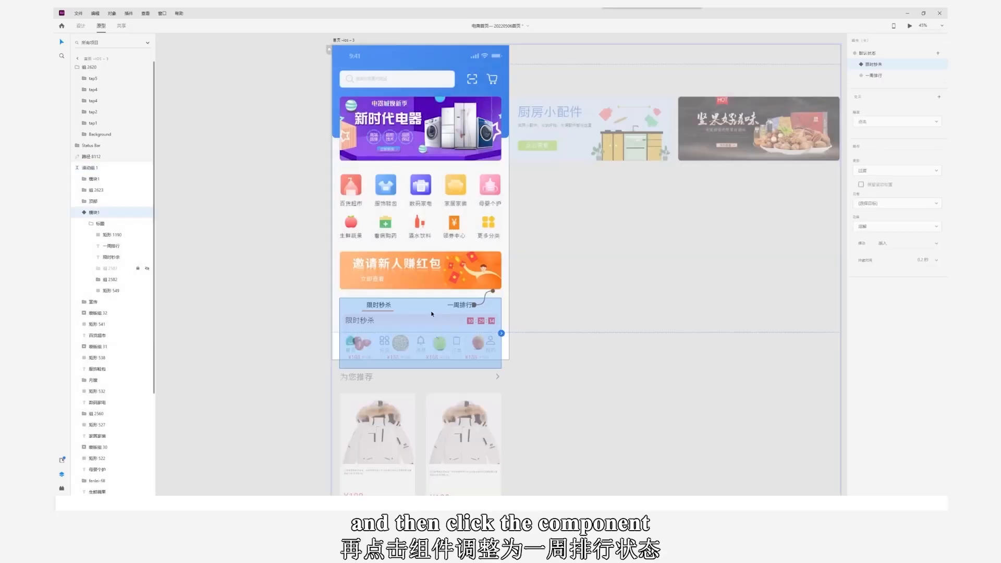
left_click(879, 76)
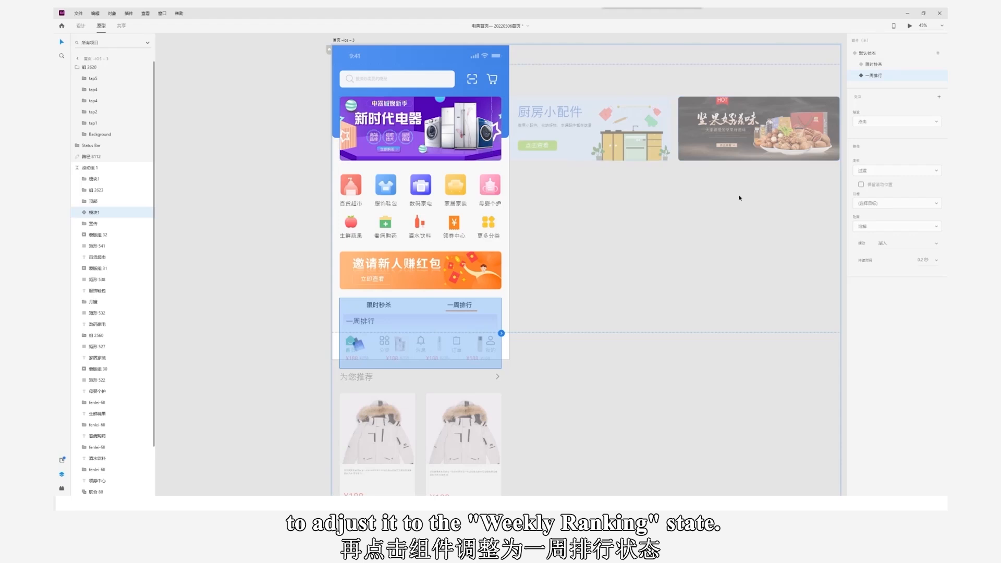
Create a 自动制作动画 prototype link from the 限时秒杀 heading inside the component to the 限时秒杀 state
left_click(581, 285)
left_click(379, 307)
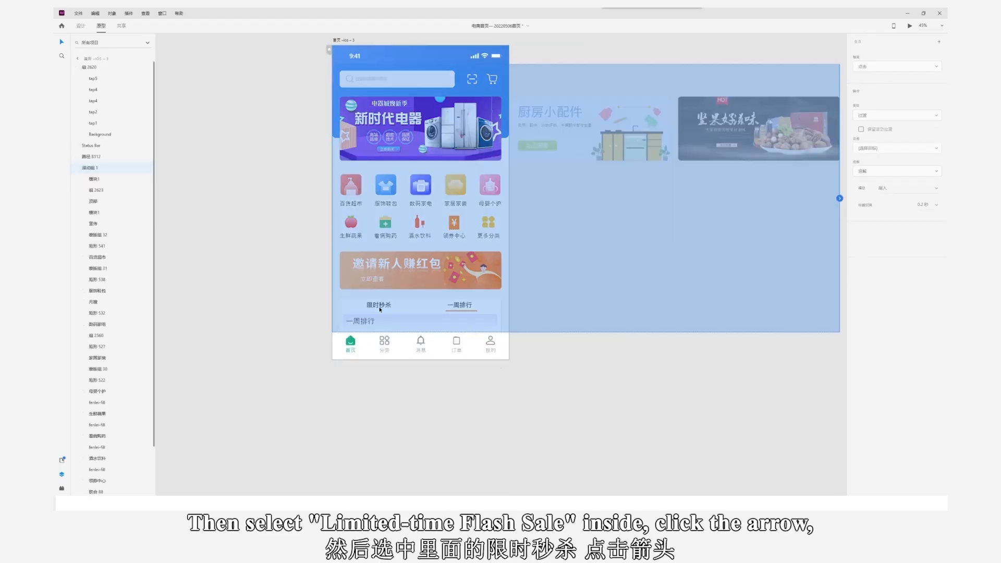
double_click(379, 307)
left_click(378, 306)
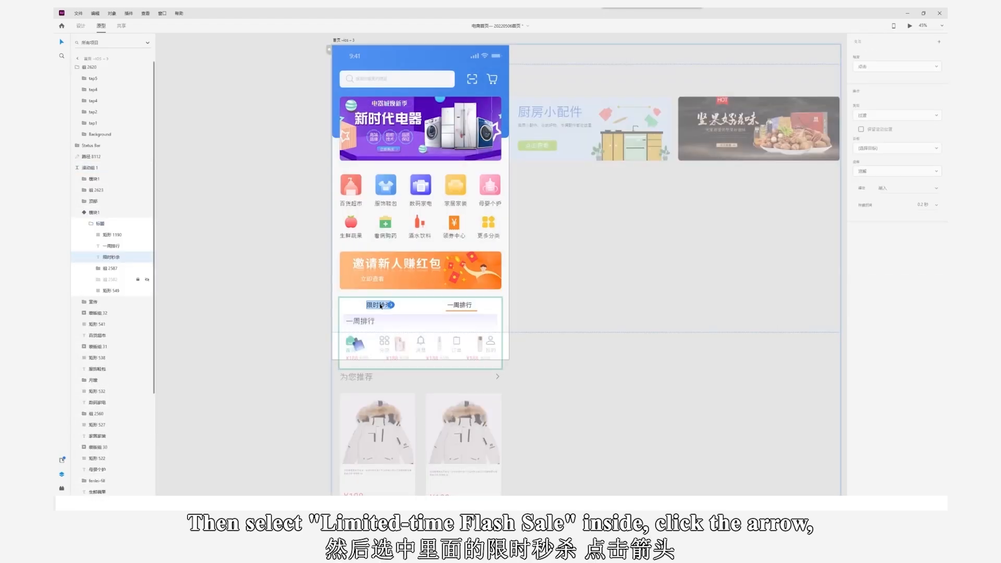
left_click(390, 306)
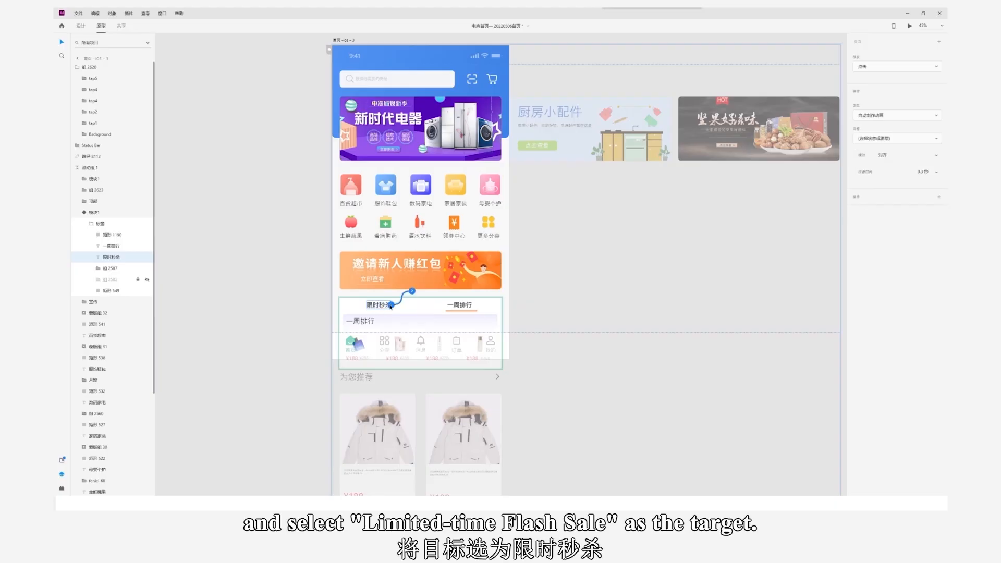
left_click(897, 148)
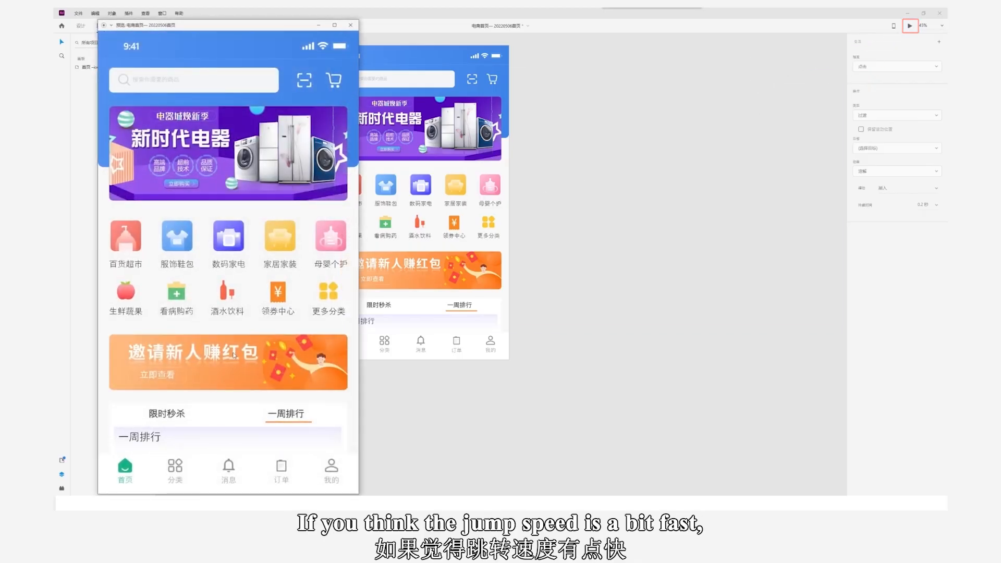
Test the prototype preview by toggling between 限时秒杀 and 一周排行 and scrolling the page content
left_click(174, 414)
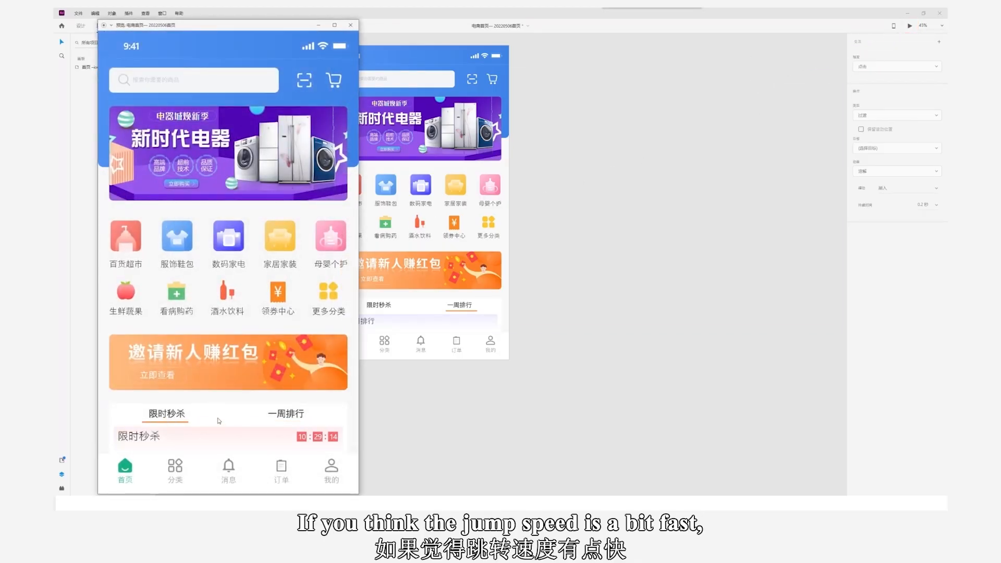
left_click(251, 429)
scroll(256, 373, "down", 3)
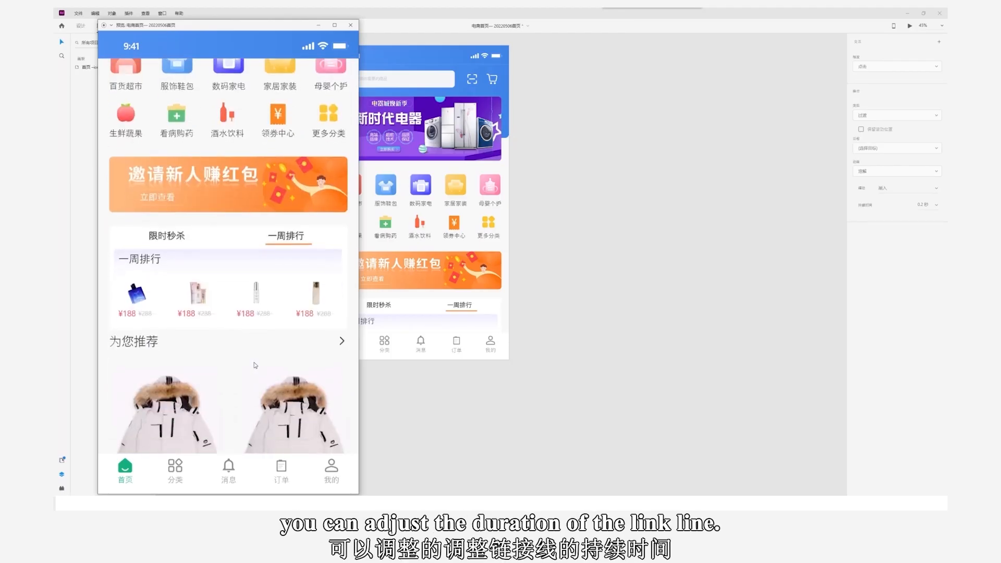
left_click(164, 235)
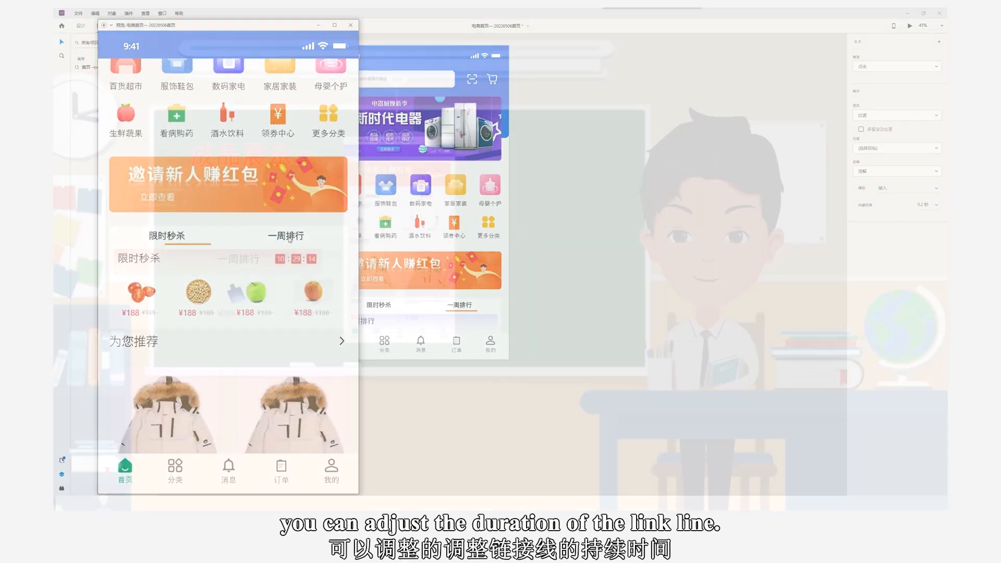